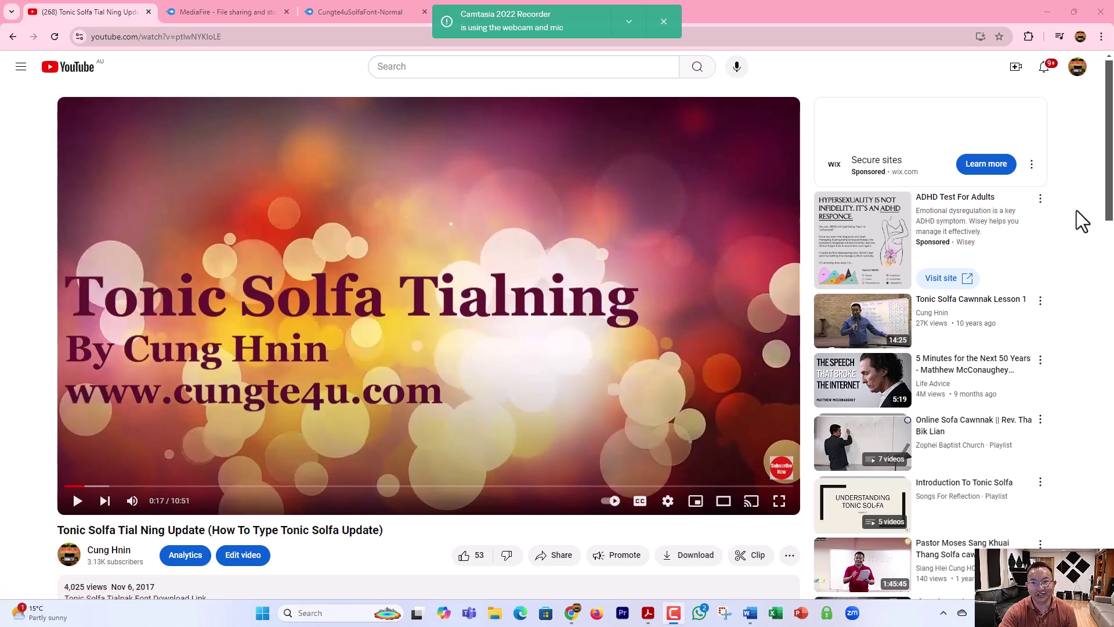
Download the Cungte4uSolfaFont-Normal font file from the MediaFire link in the video's description
left_click_drag(1108, 198, 1107, 241)
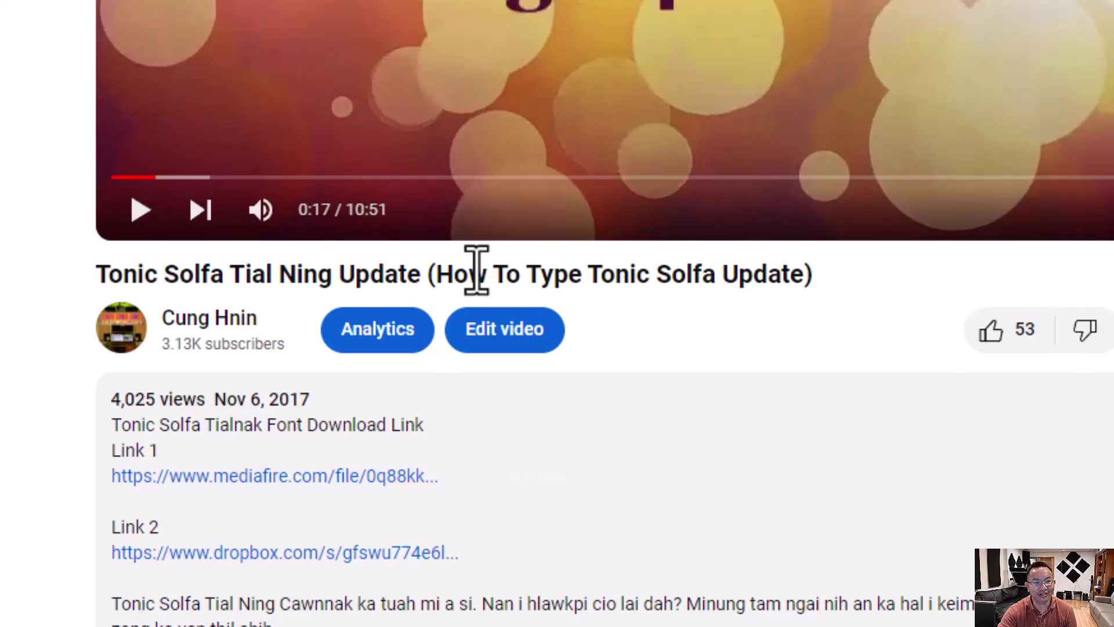
left_click(323, 477)
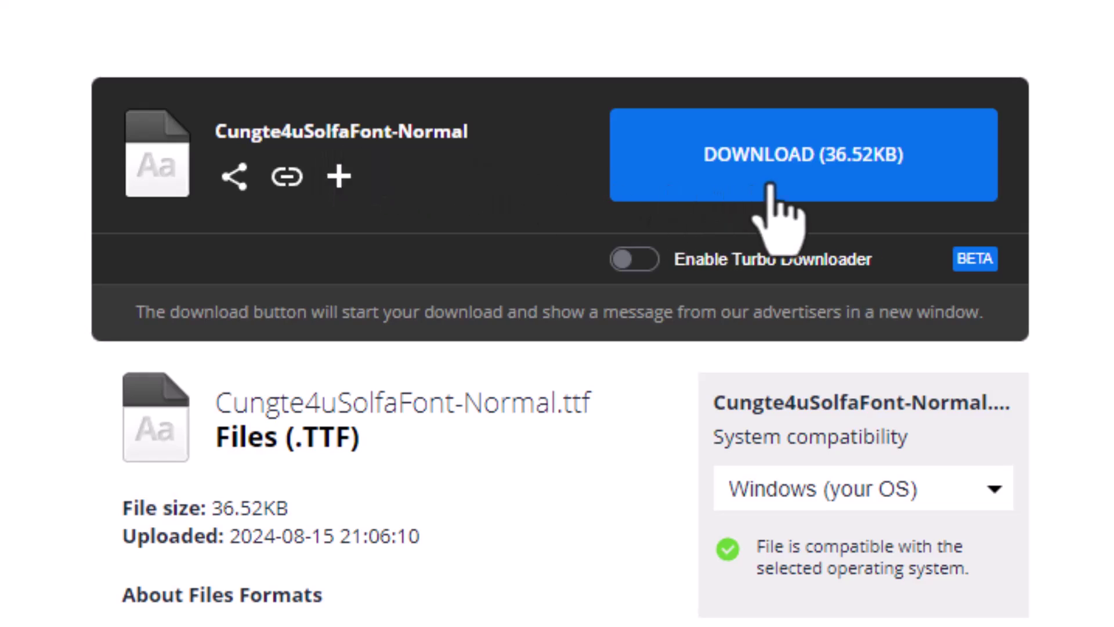
left_click(798, 168)
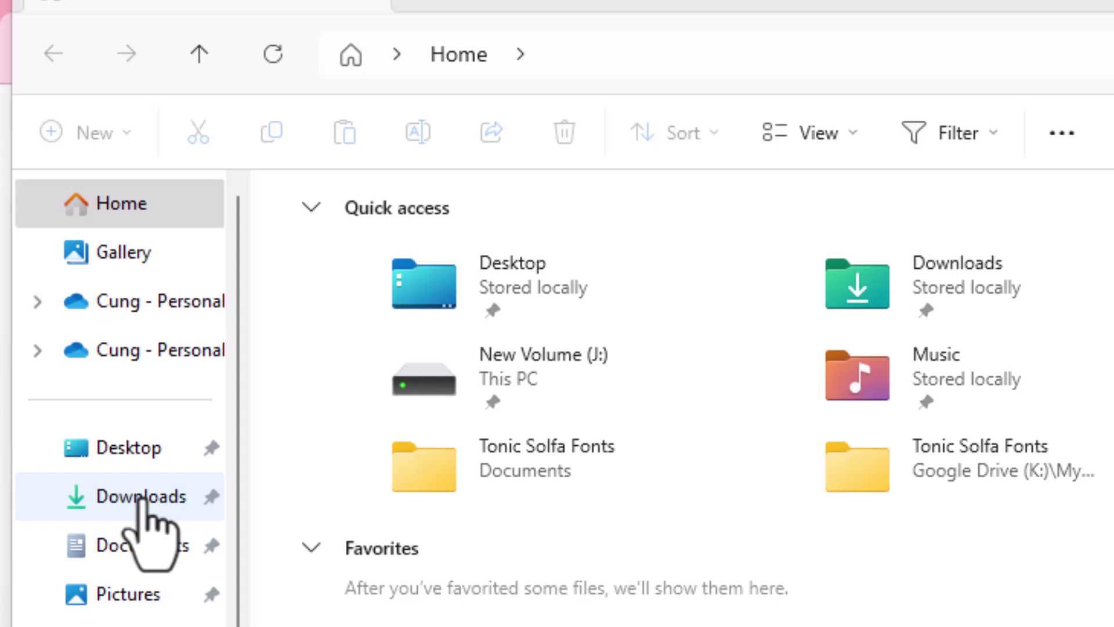
Open Cungte4uSolfaFont-Normal.ttf from the Downloads folder and install the font
left_click(142, 498)
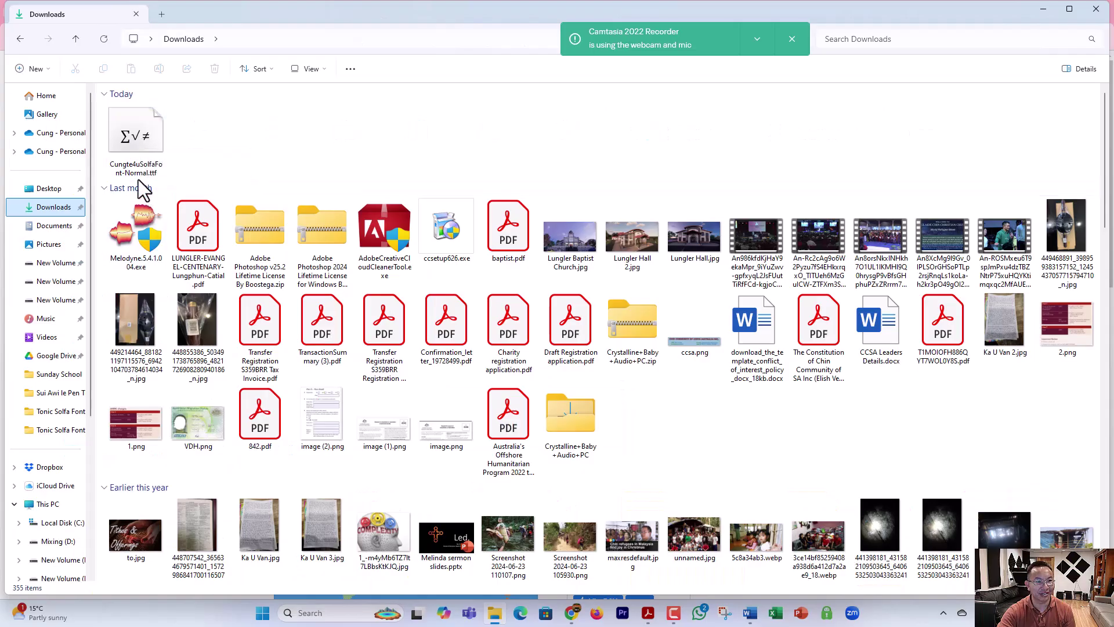
double_click(144, 137)
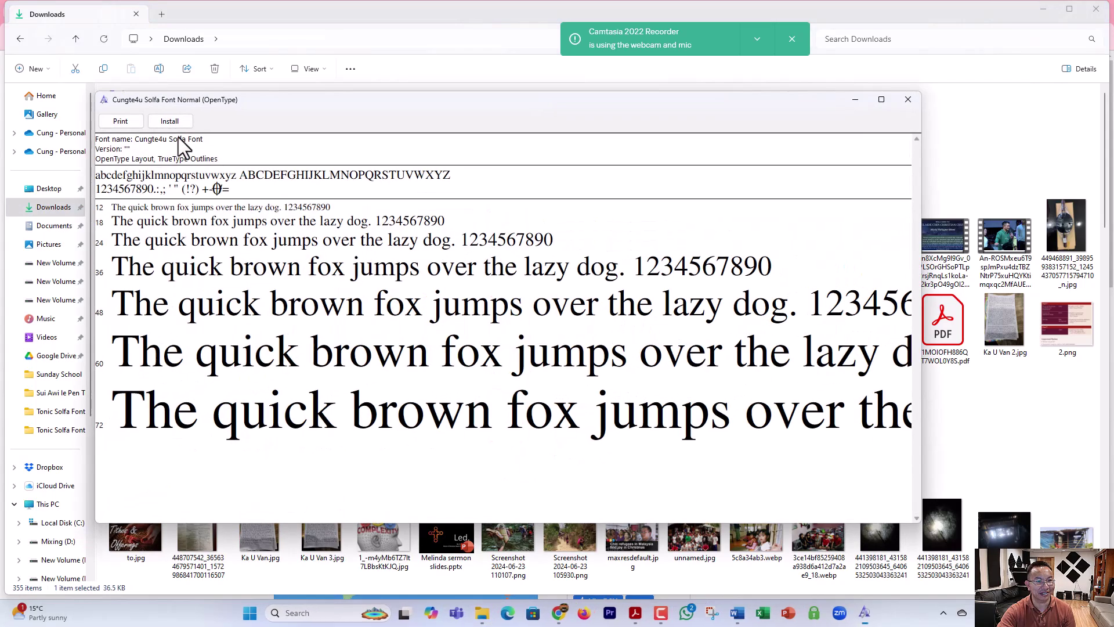
left_click(179, 127)
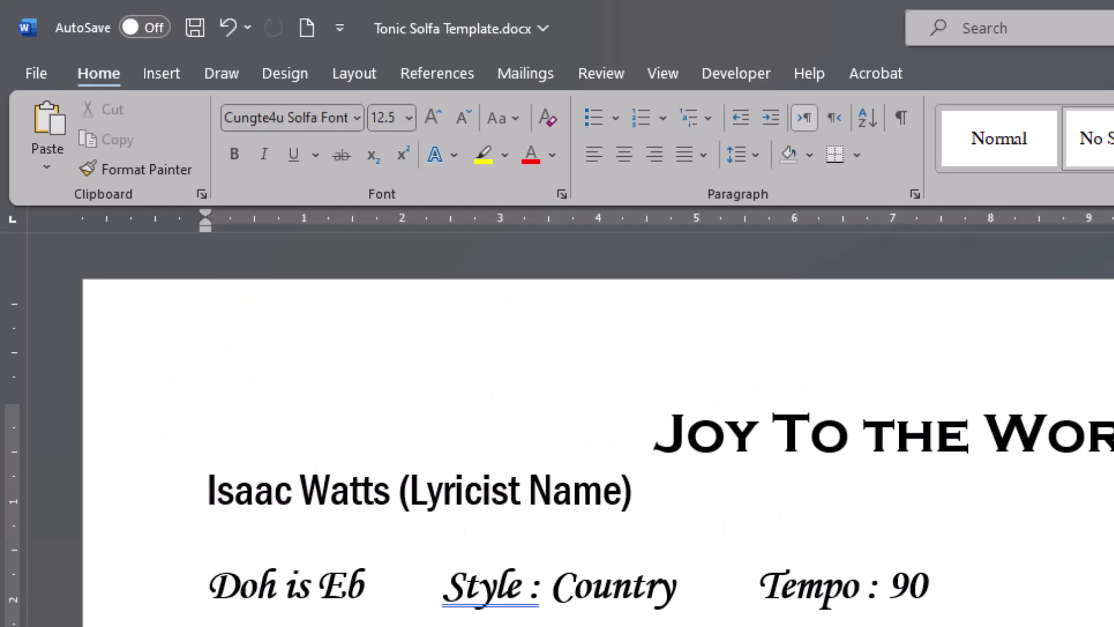
Set the Tonic Solfa Template document's page size to A4 (210 x 297mm) and its margins to Narrow
left_click(351, 70)
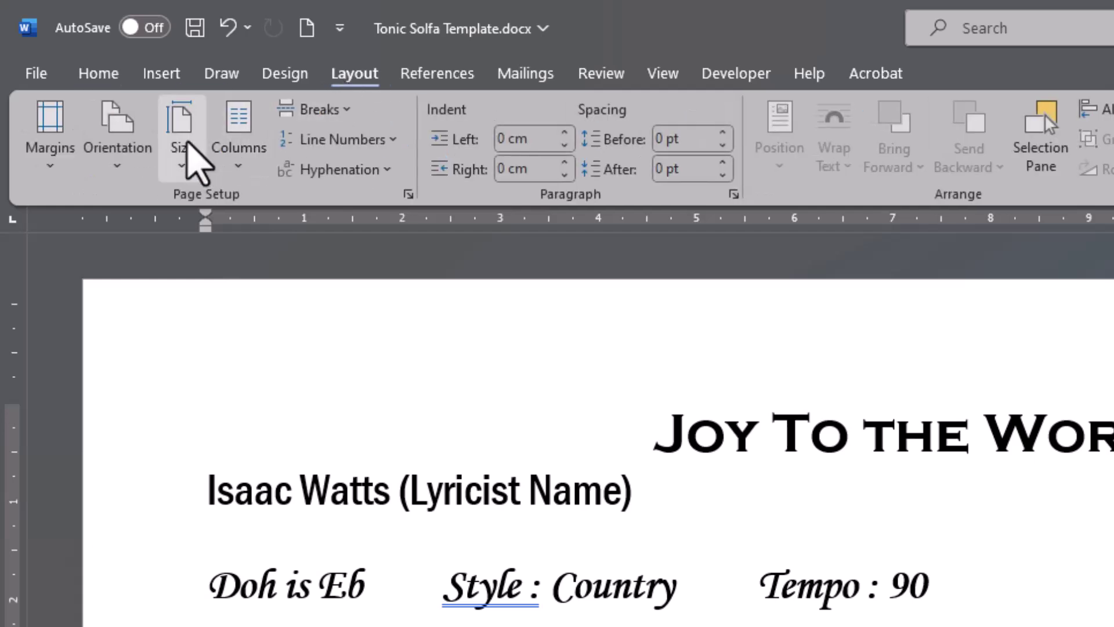
left_click(187, 144)
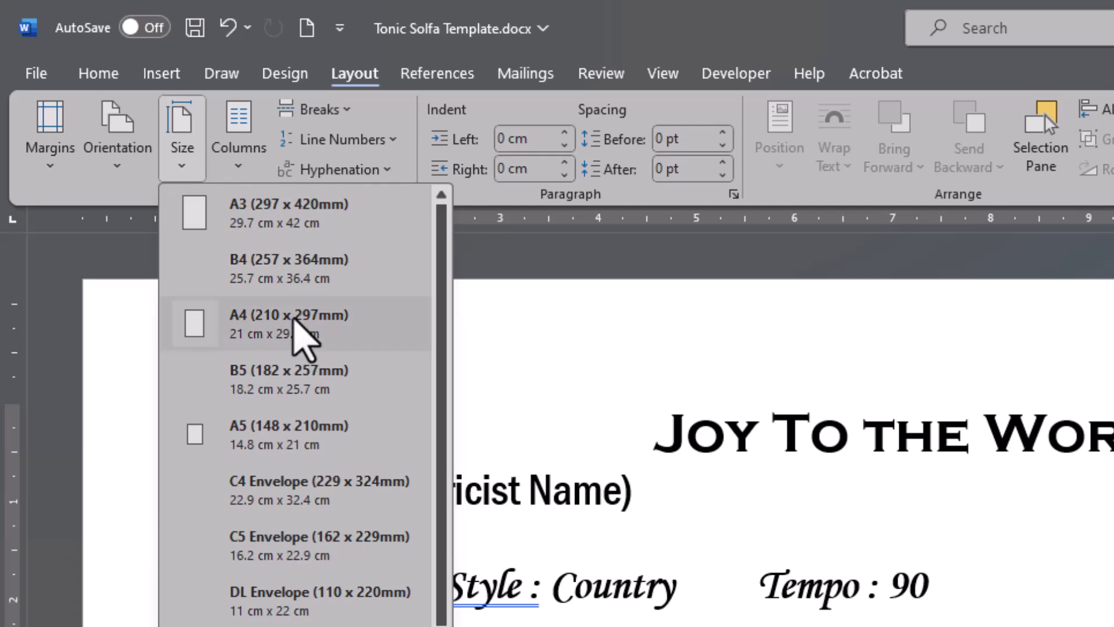
left_click(295, 320)
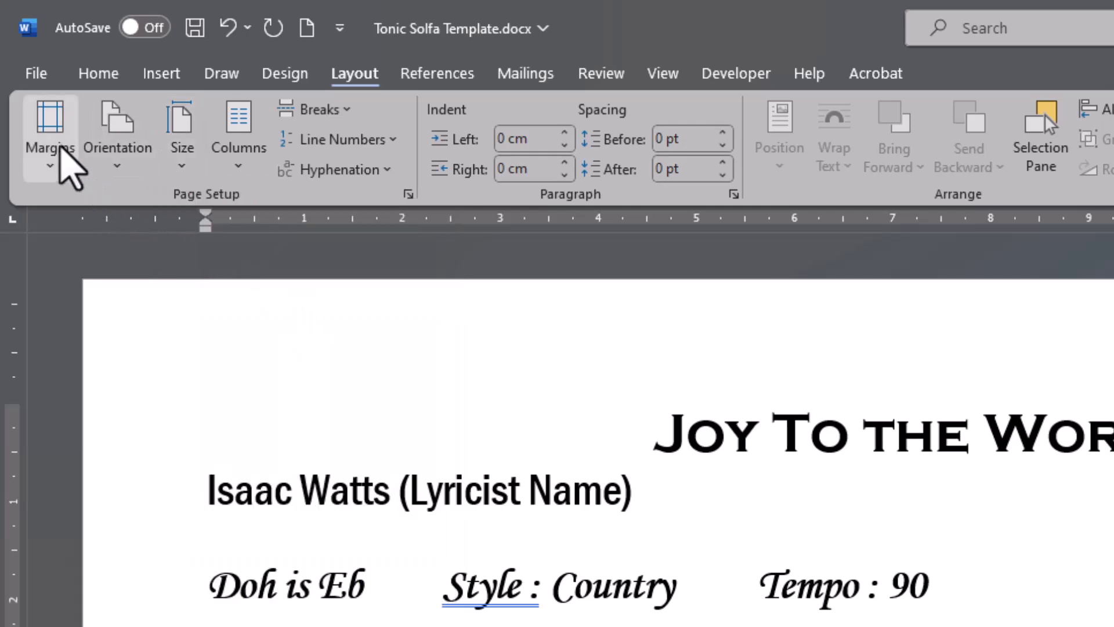
left_click(60, 148)
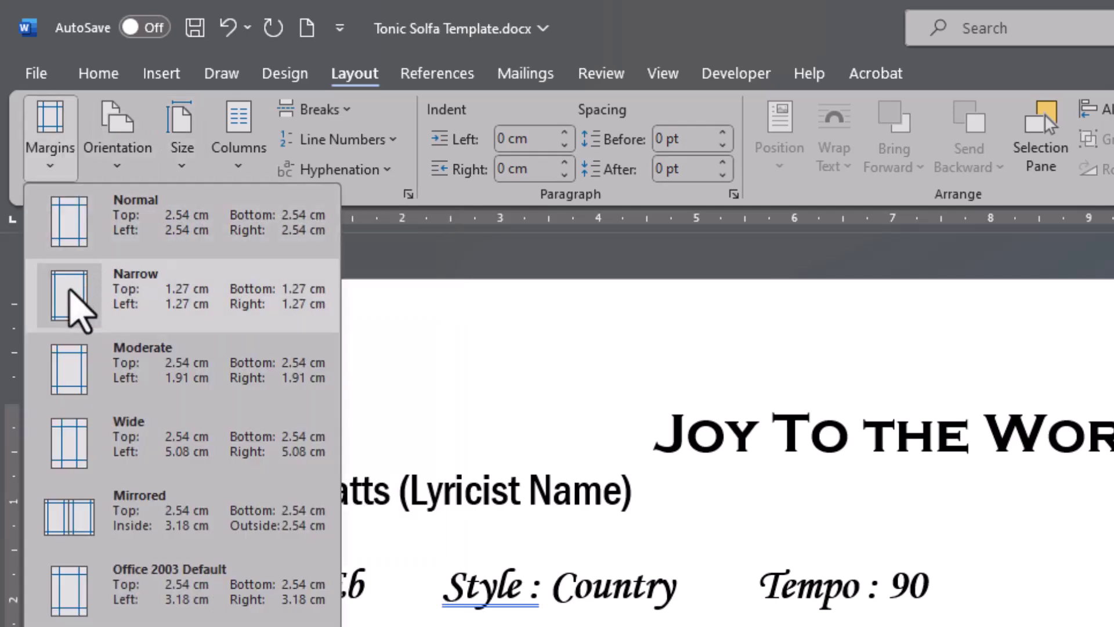
left_click(69, 295)
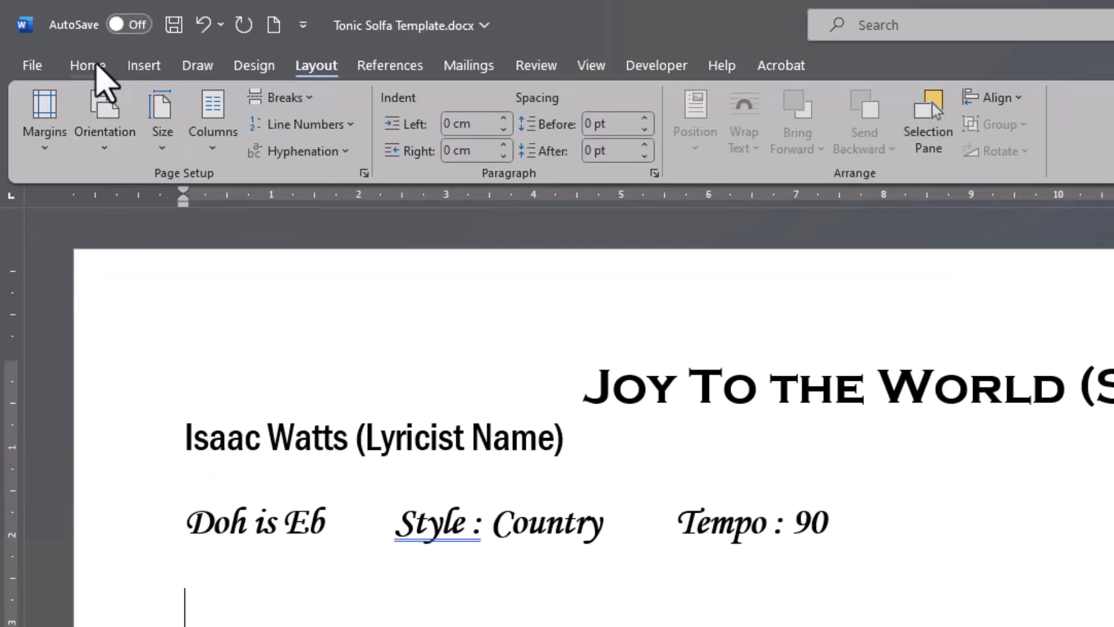
Apply the No Spacing style to the empty line below the song details and change its font to Cungte4u Solfa Font
left_click(92, 66)
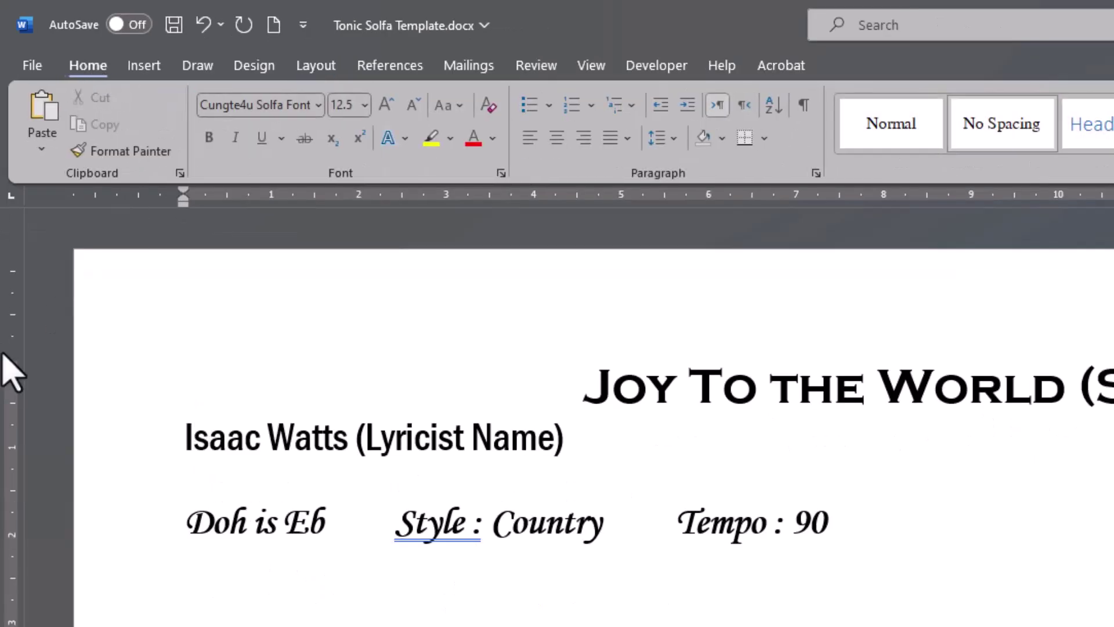
left_click(1021, 142)
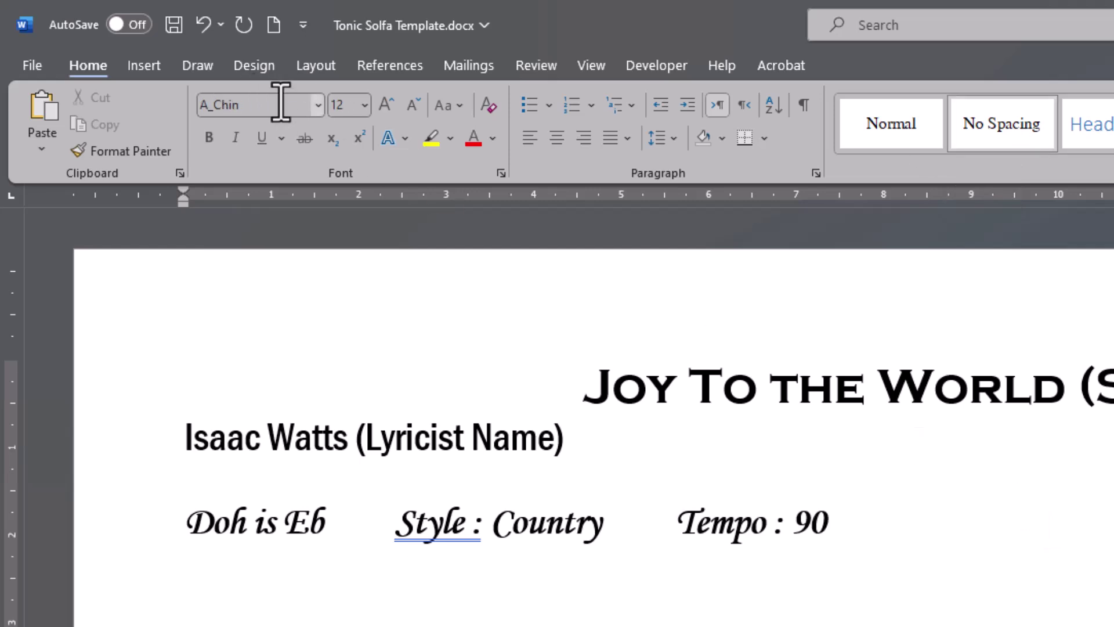
left_click(318, 105)
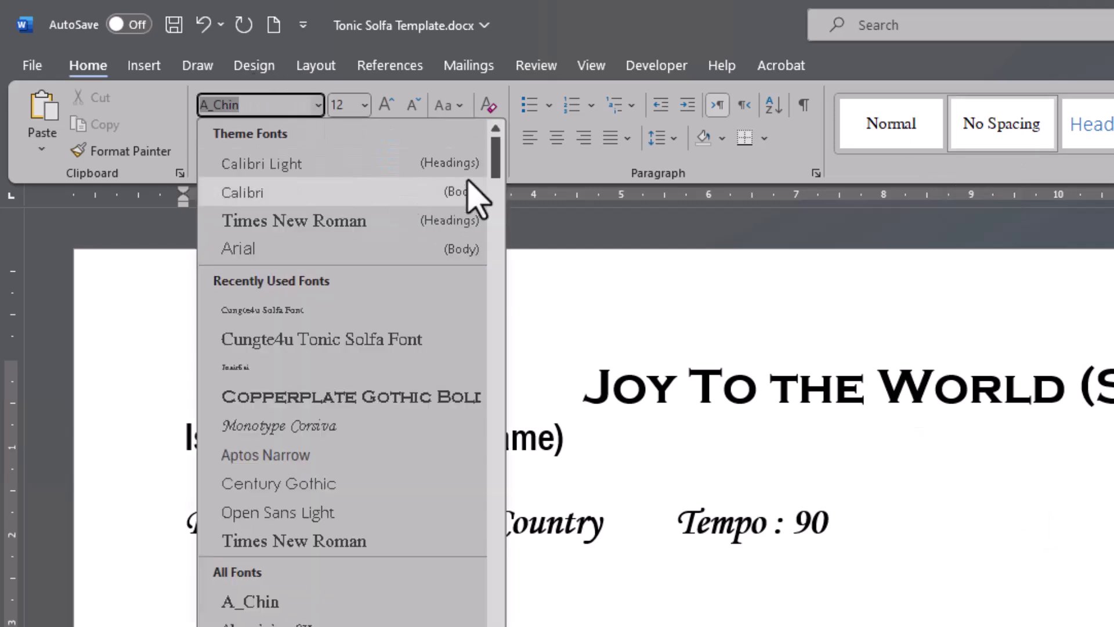
left_click_drag(493, 167, 504, 321)
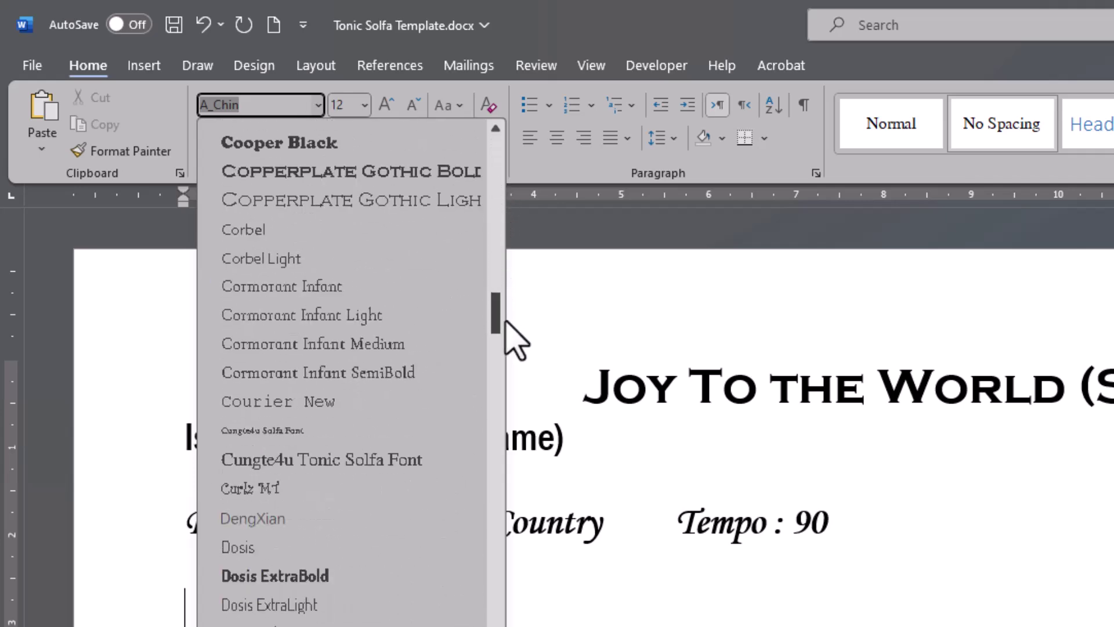
left_click(279, 437)
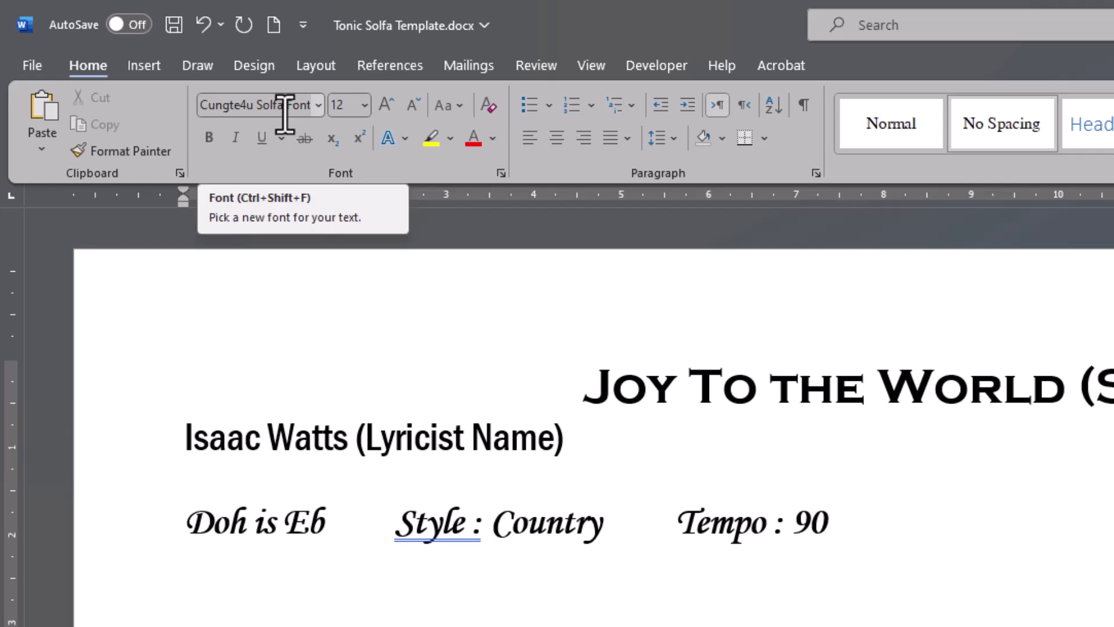
Set the font size of the notation line to 12.5
left_click(349, 105)
left_click(356, 106)
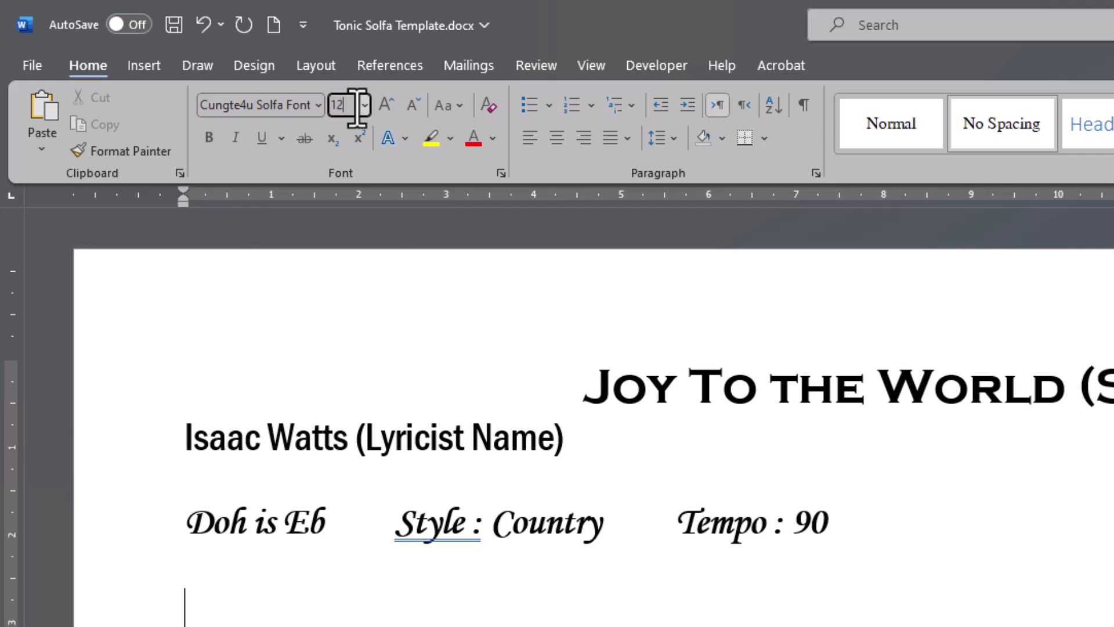
type(".5")
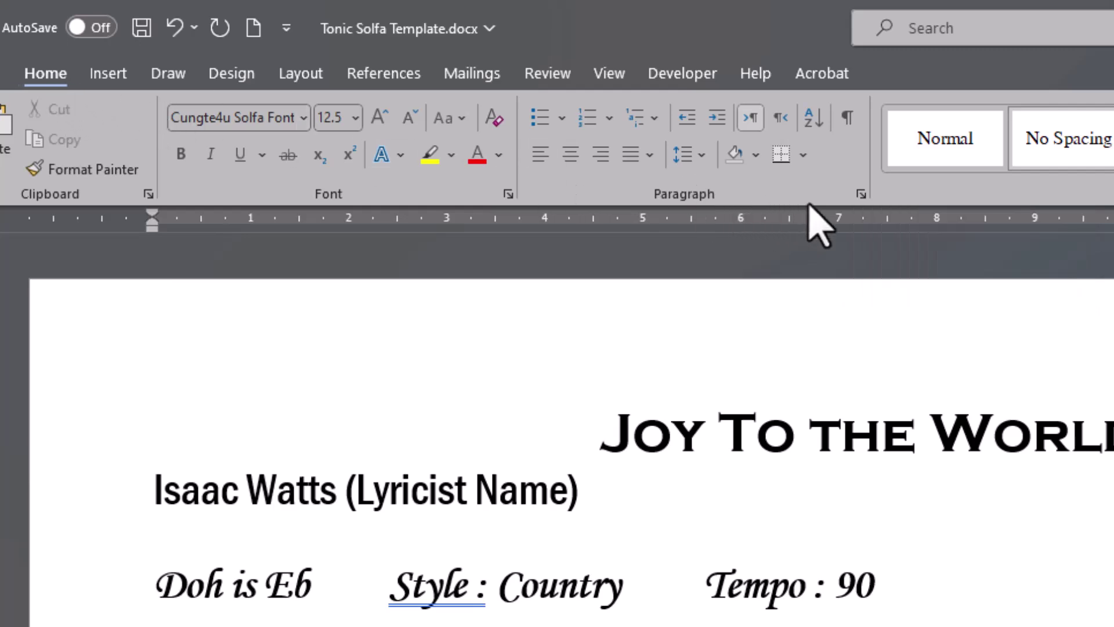
Set the paragraph's default tab stops to 0.8 cm
left_click(861, 196)
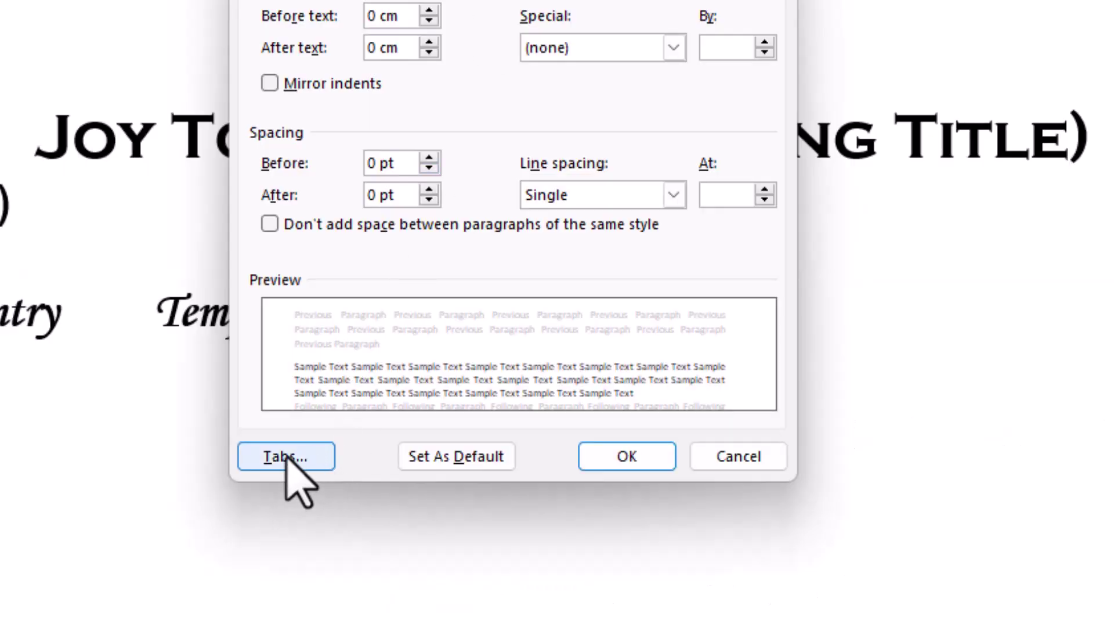
left_click(286, 457)
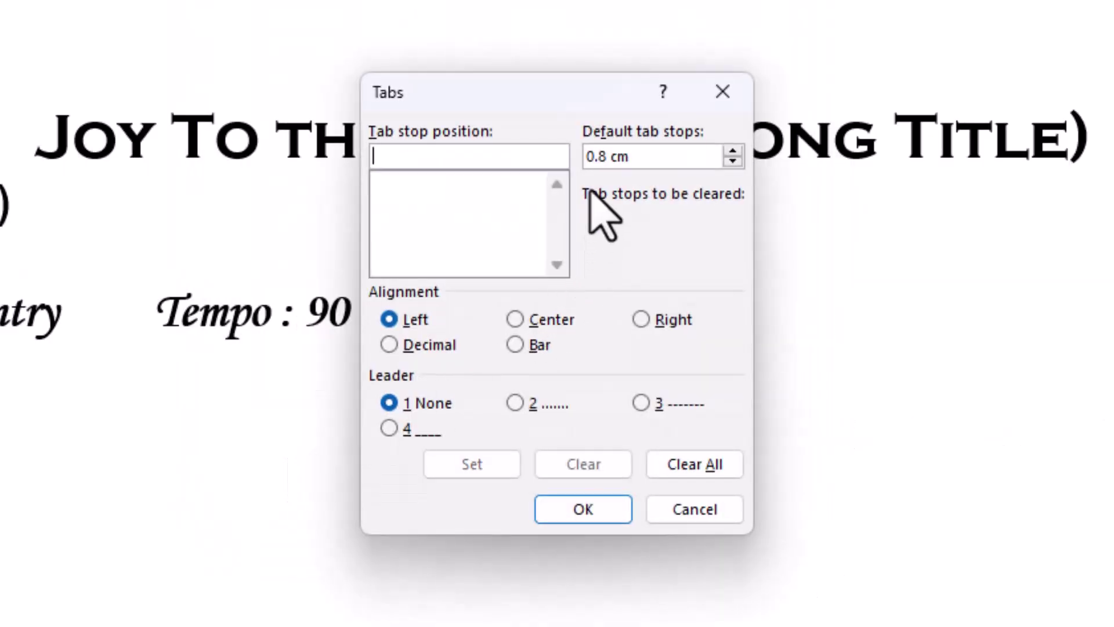
left_click(588, 156)
key("Delete")
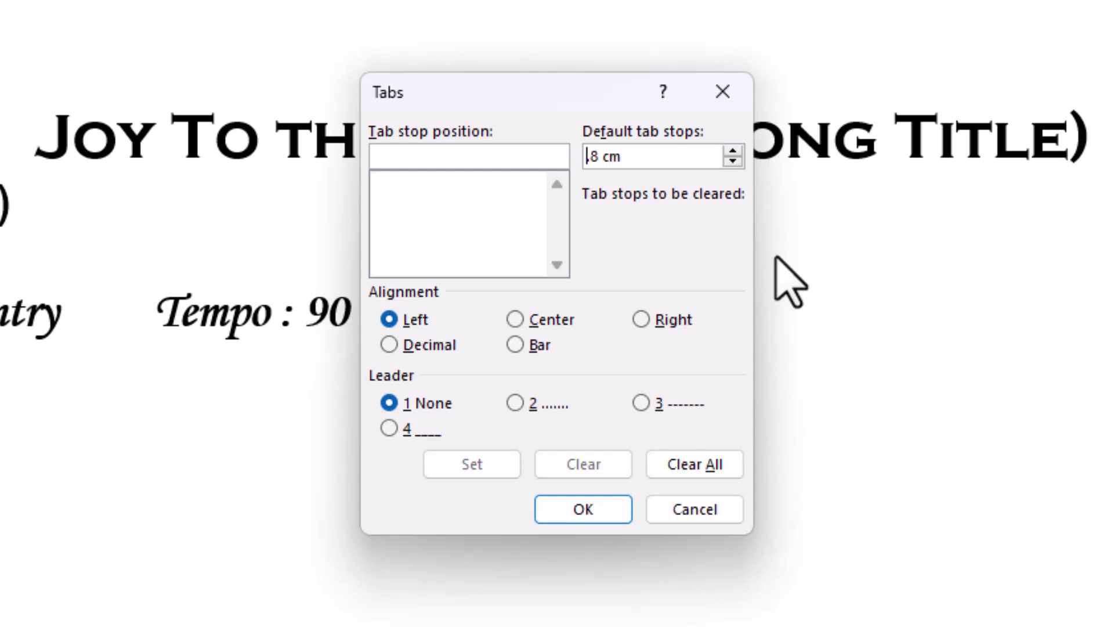
type("1")
key("BackSpace")
type("0")
left_click(609, 157)
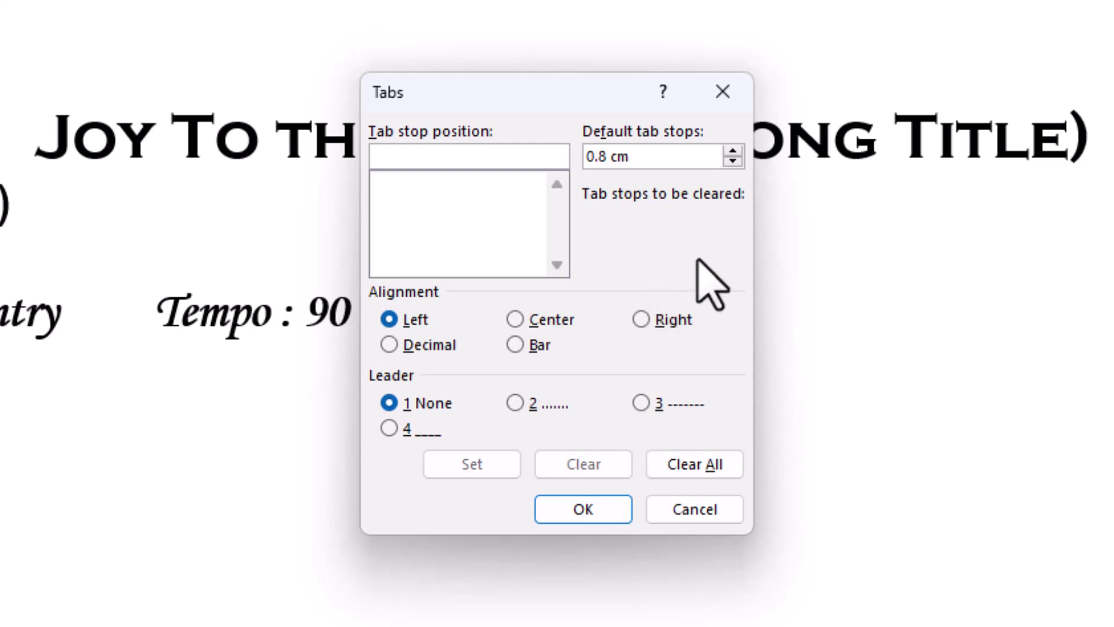
left_click(583, 509)
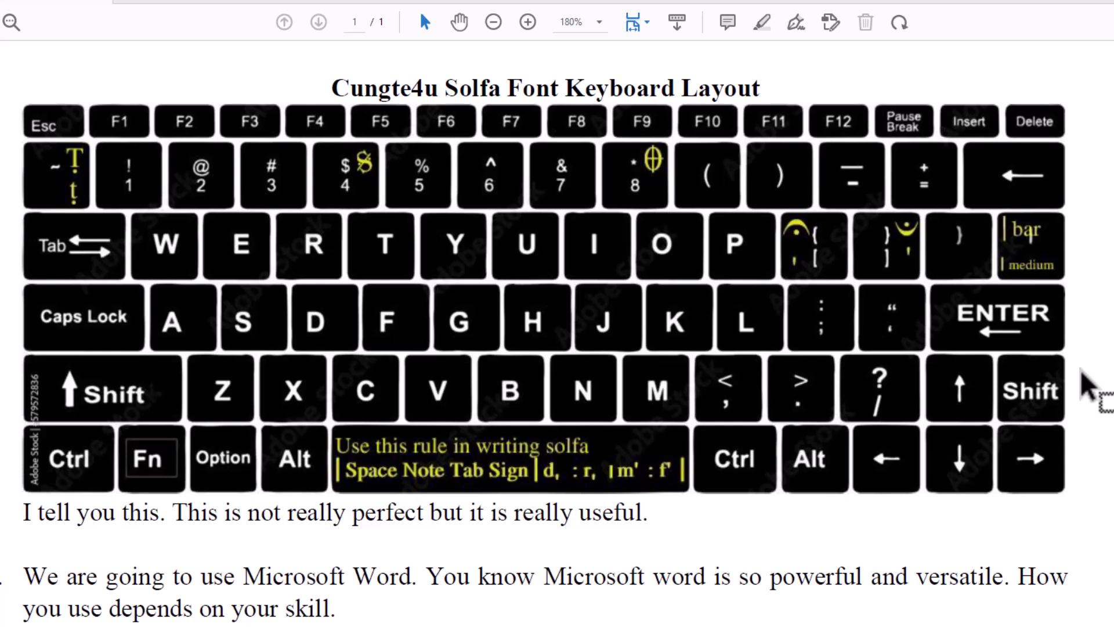
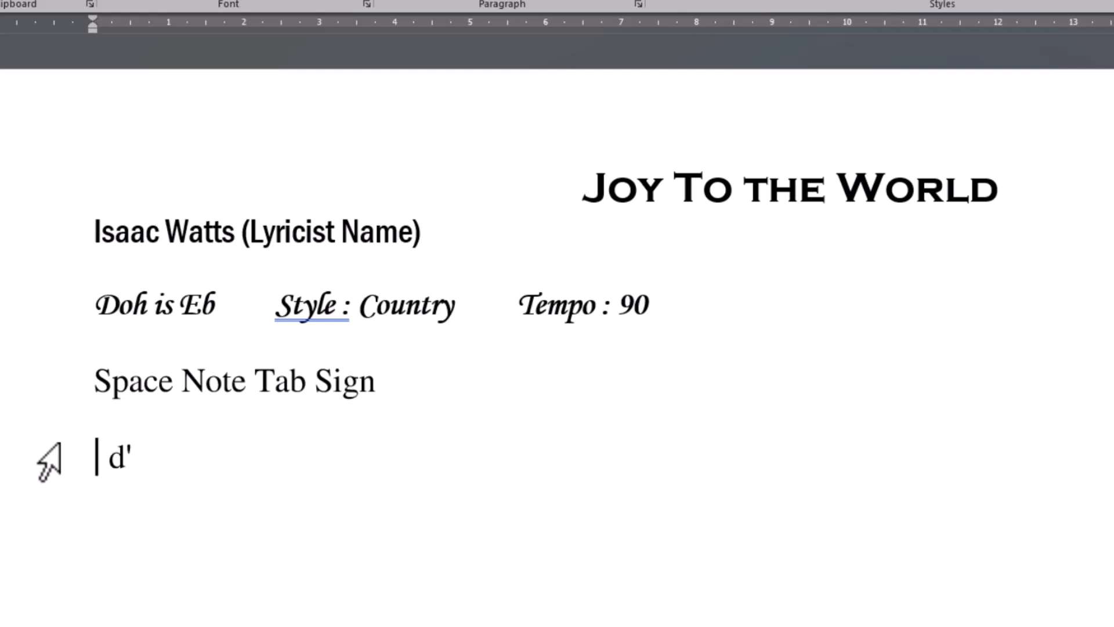
Continue the first solfa line after d' with ": t ., l", spacing the beats with tabs and ending with a medium bar
type(":")
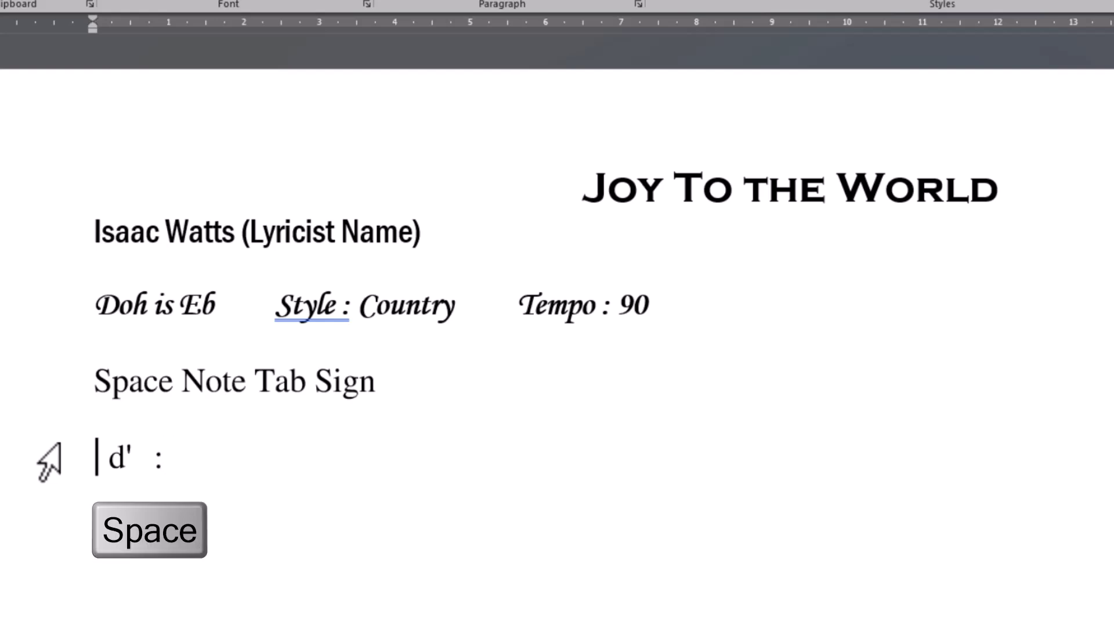
type(" t")
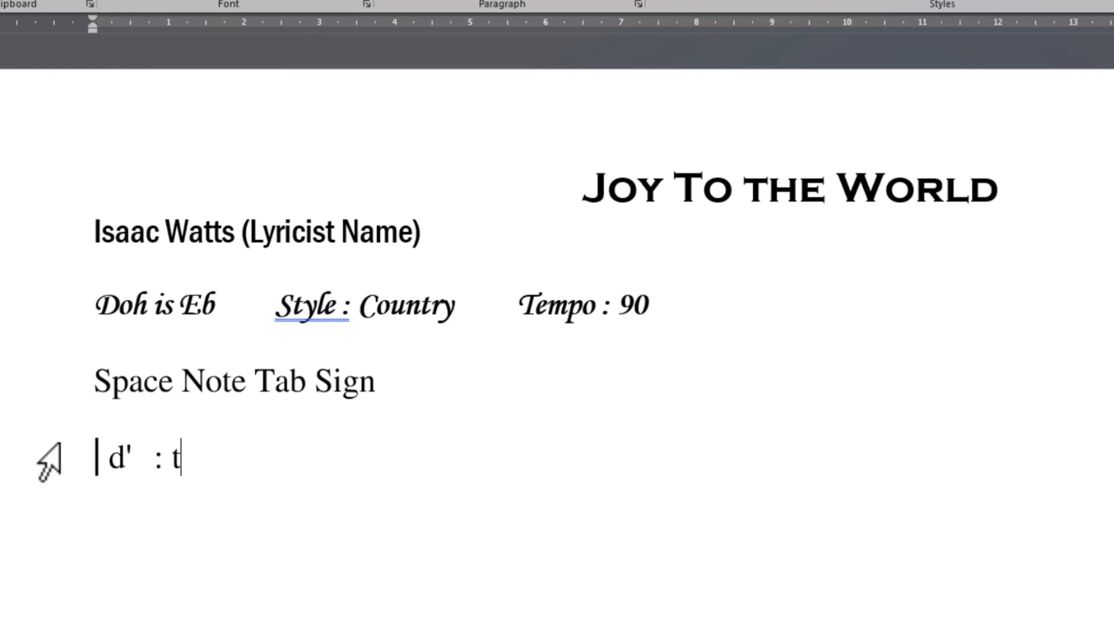
key("Tab")
key("period")
type(", l")
key("Tab")
key("backslash")
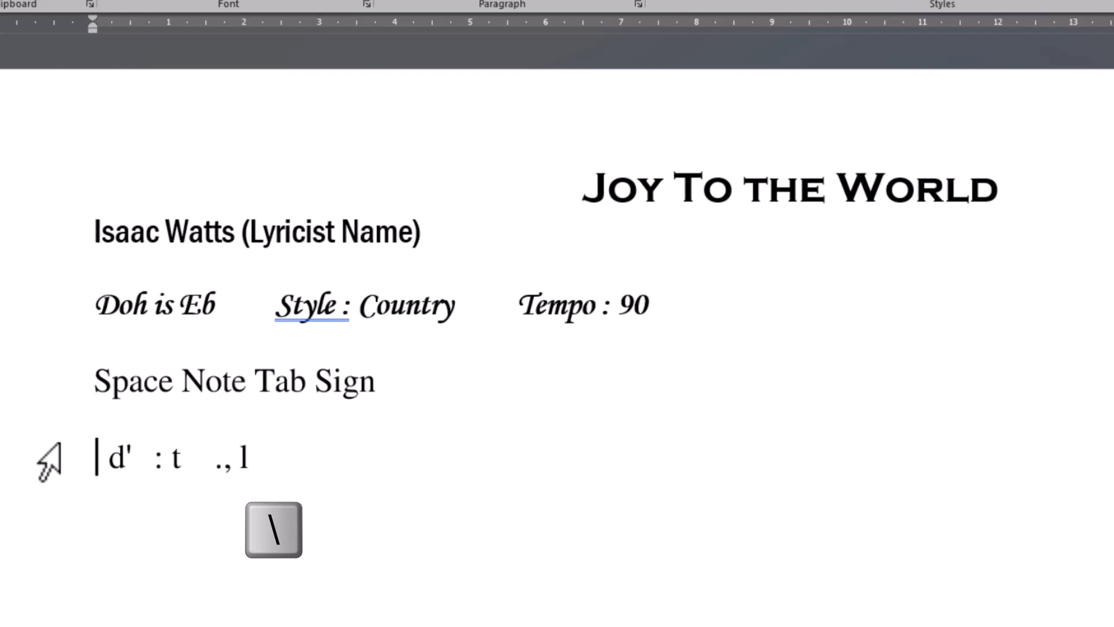
type("|")
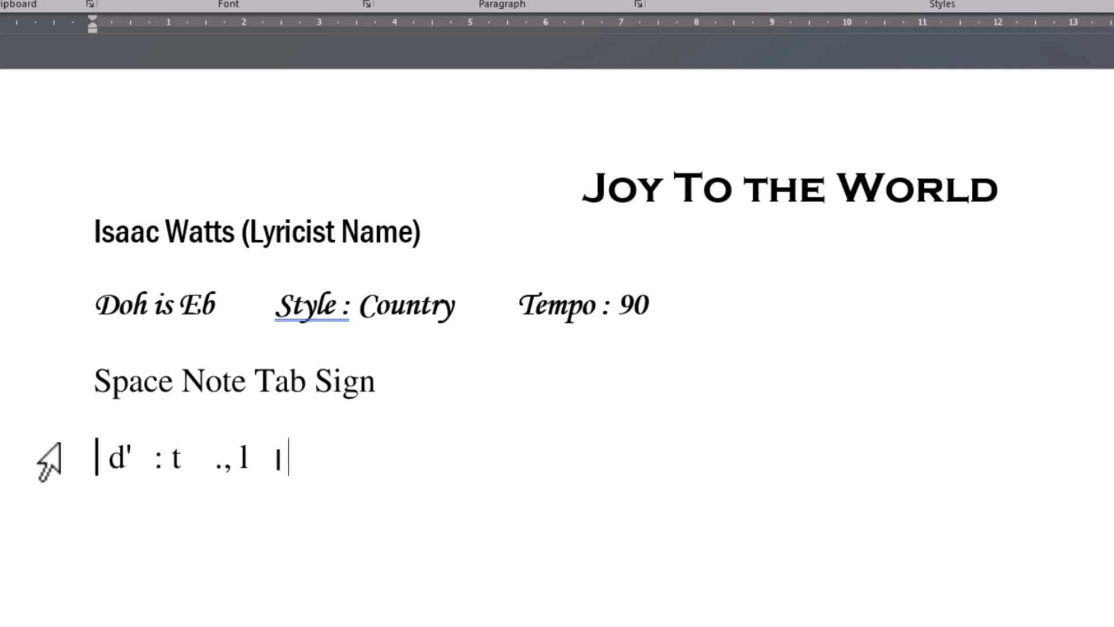
Complete the first measure of the upper line with "s :- .f", tab-spaced, and close it with a full bar line
type(" s")
type(": -")
key("Tab")
type(". f")
key("Tab")
type("|")
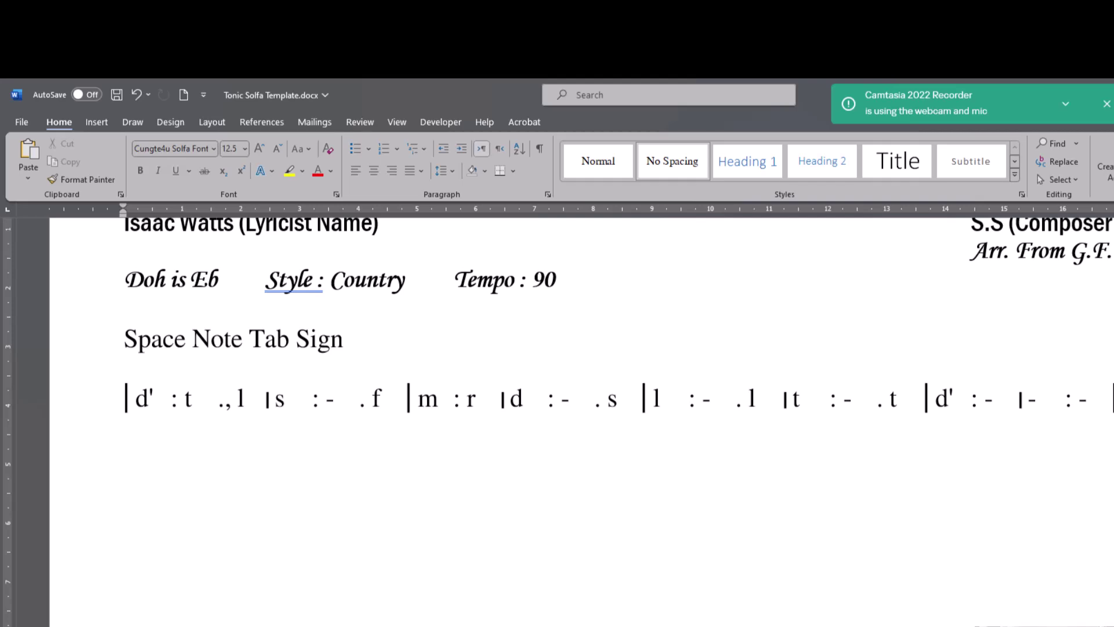
Enter the second line's first measure as "d :d .,d", a medium bar and "d :- .r", starting with a full bar line
key("ctrl+z")
type("|")
type("d : d .,d  ")
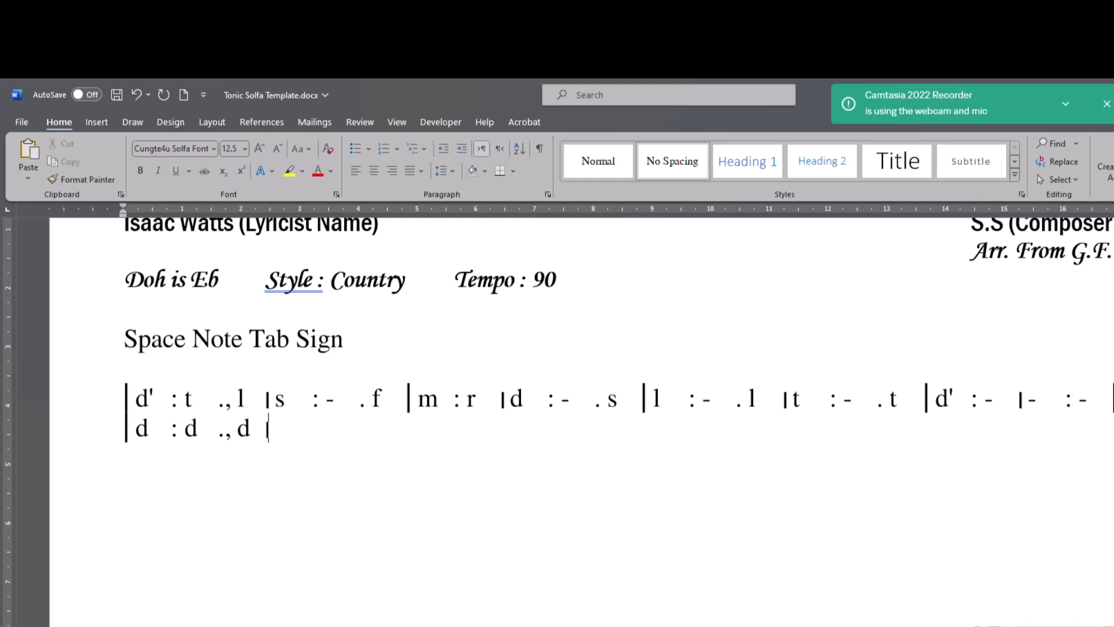
type("|")
type("d   ")
type(":")
type(" -")
type("   .")
type("r   ")
Add the second line's second measure as "d :t," with a low-octave mark on t, a medium bar and "d :- .s"
type("|")
type(" d")
type("  :-  .r  |d  :")
type(" t")
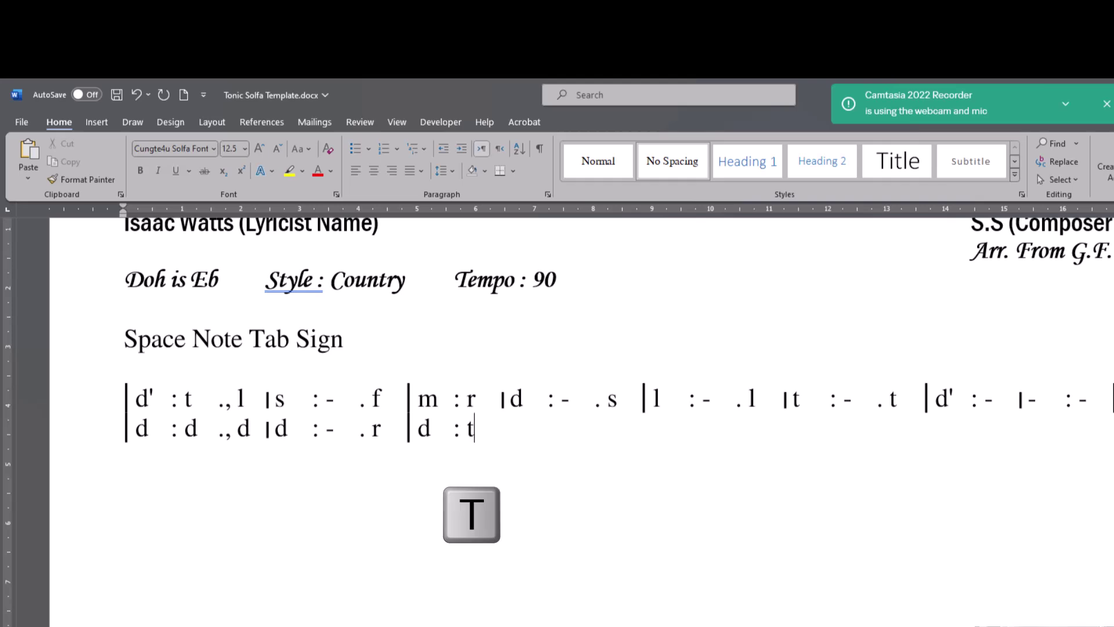
type("[")
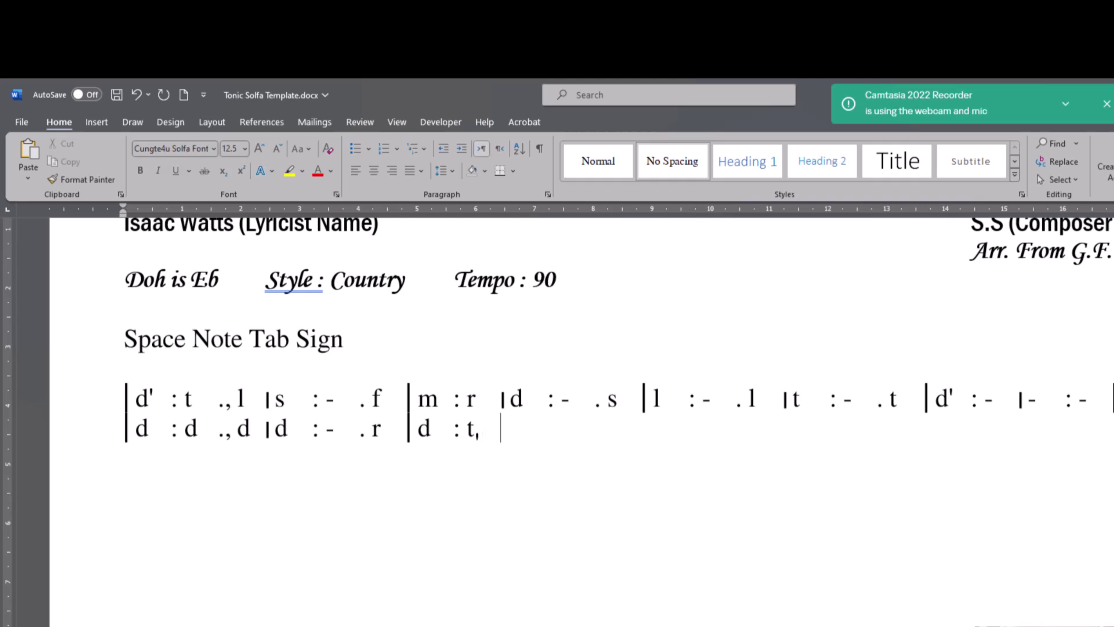
type(" |d :- .")
type("s")
key("Tab")
Add the second line's third measure as "f :- .f" and "r :- .r", with bar lines before each half and tabs between beats
type("| f")
key("Tab")
type(":-")
key("Tab")
type(".f")
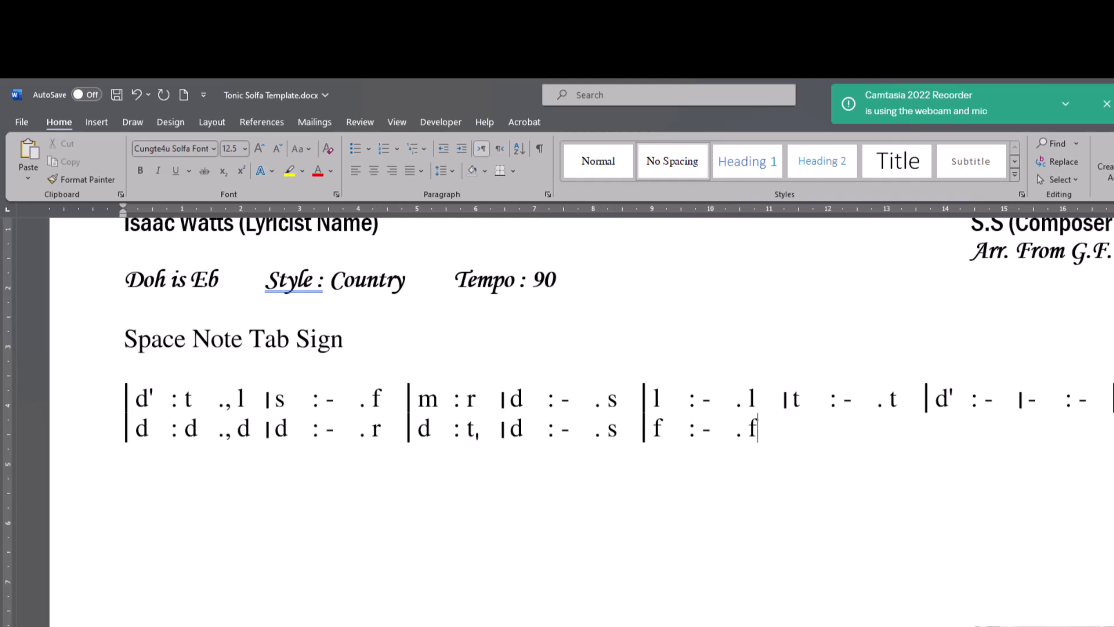
key("Tab")
type("|r")
key("Tab")
type(":-")
key("Tab")
type(".r")
key("Tab")
Finish the second line with the measure "m :-", a medium bar and "- :-", between full bar lines
type("|m")
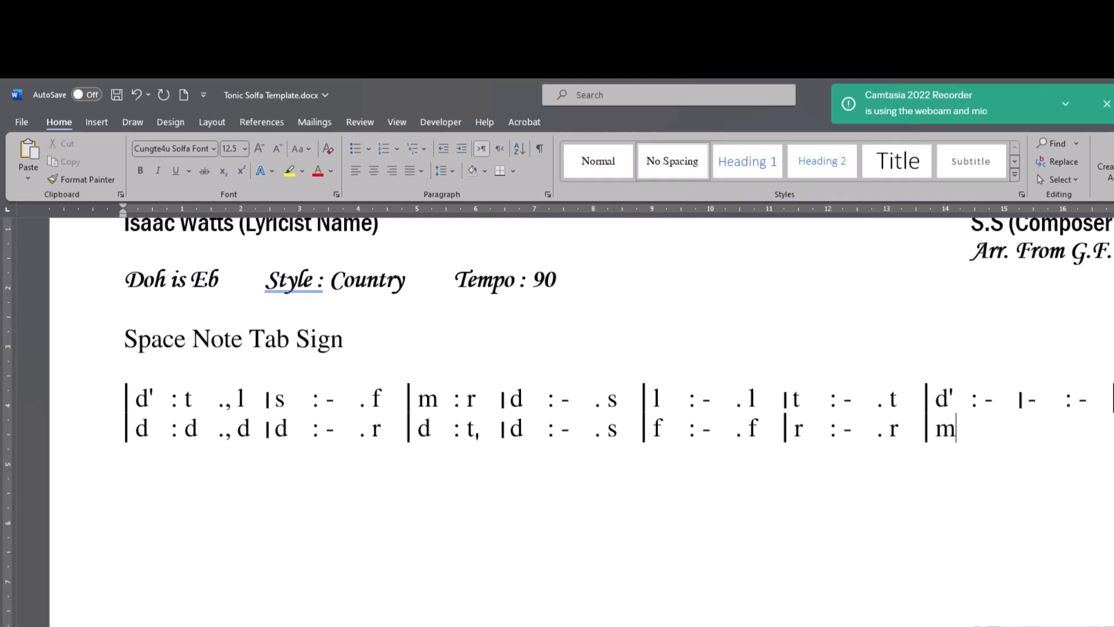
key("Tab")
type(":")
type("-")
key("Tab")
type("|")
type("- |-")
key("Tab")
type(":- |- :-")
key("Tab")
type("|")
scroll(897, 499, "down", 1)
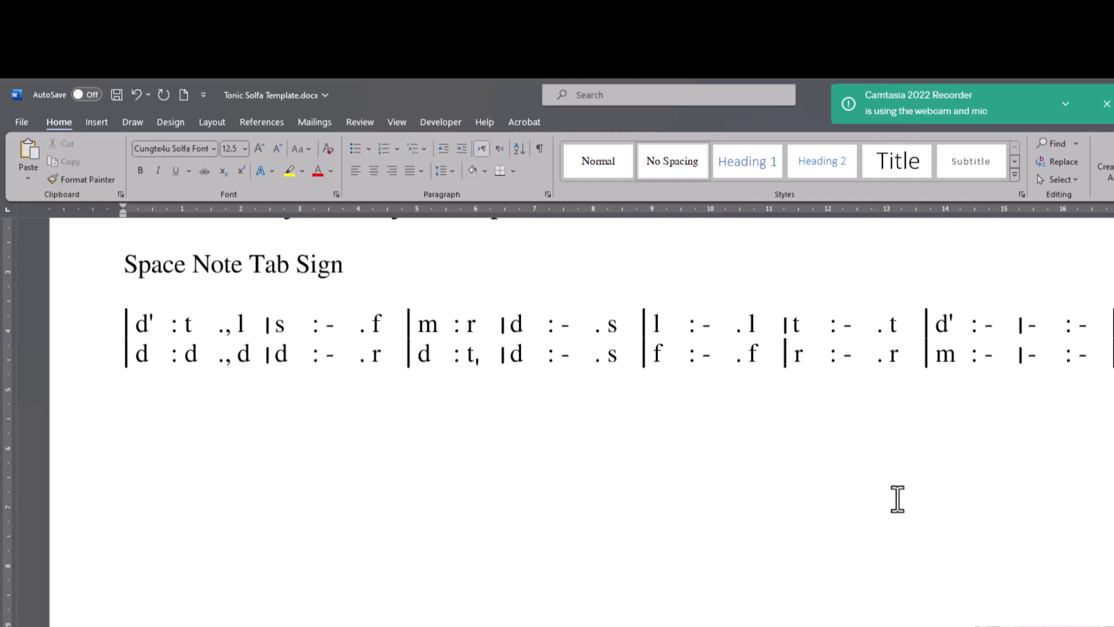
Add the English lyric line "Joy to the world the Lord is come, Let us receive her king." under the second line, aligned to the notes
type("Joy")
key("BackSpace")
type("to the wor")
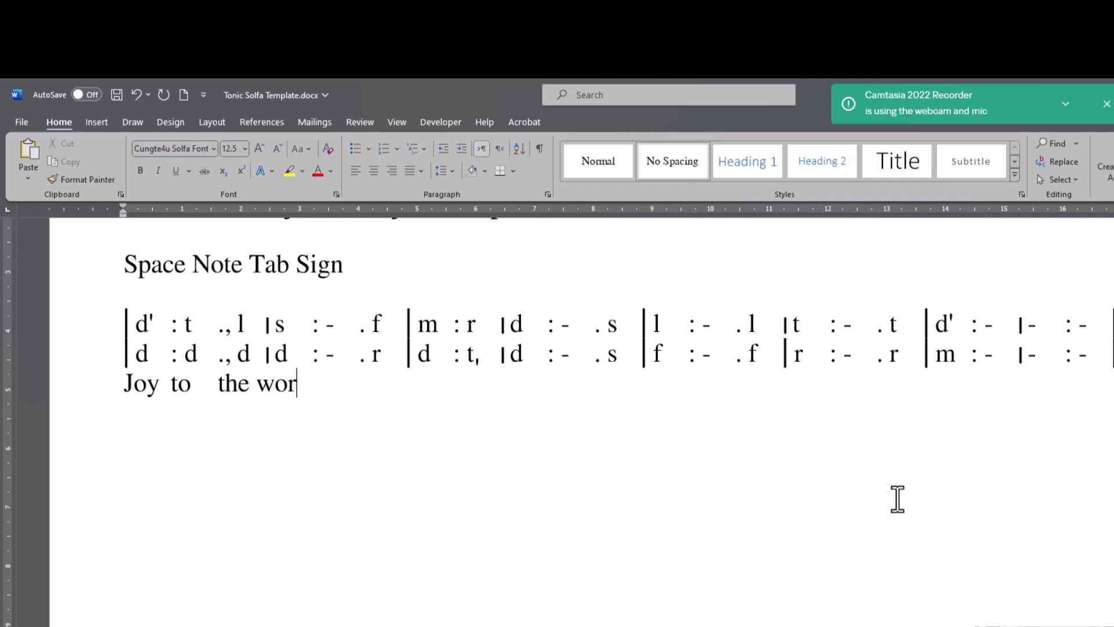
type("ld      the Lord is    come,    Let us          receive         her")
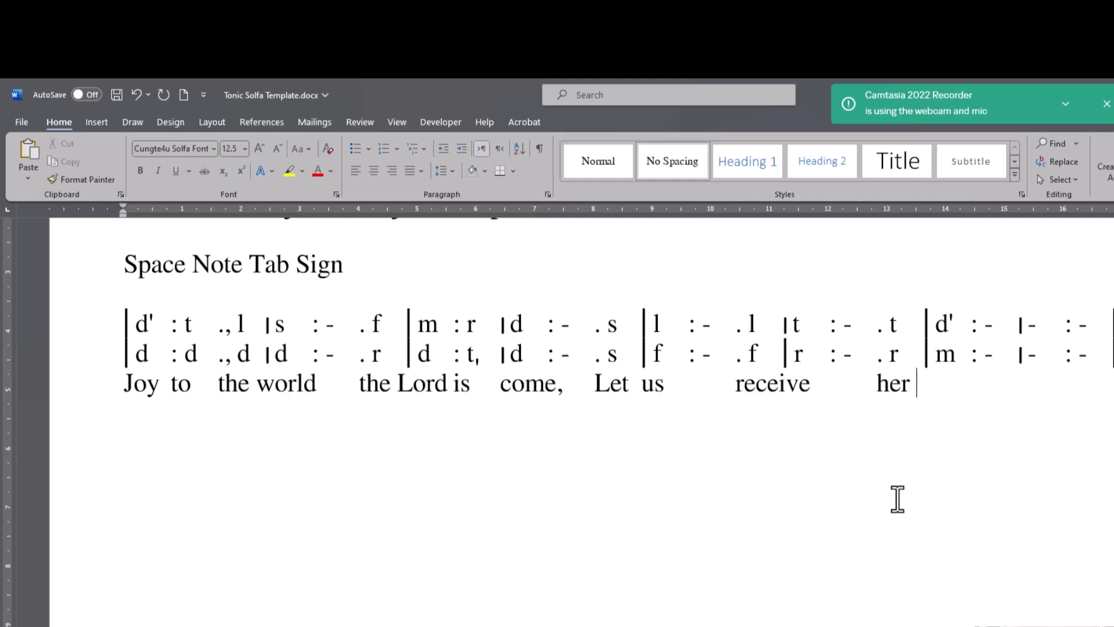
type("  king.")
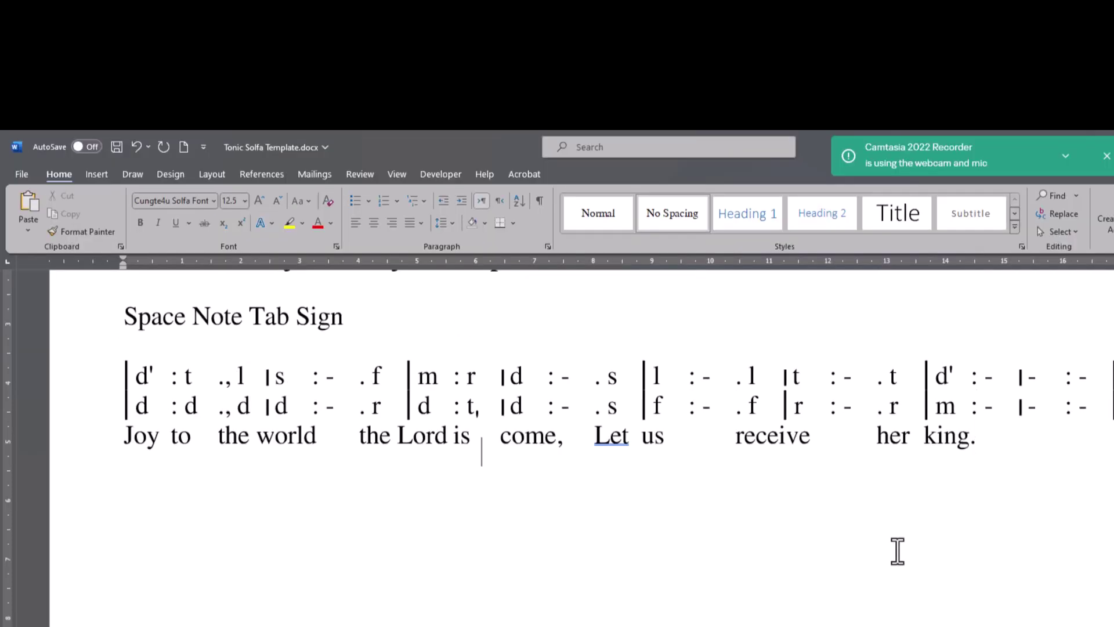
Start a second lyric line with "Vawlei lawm tuah Bawi pa a ṭum,", aligned to the notes, using the dotted ṭ
key("Return")
scroll(967, 561, "down", 2)
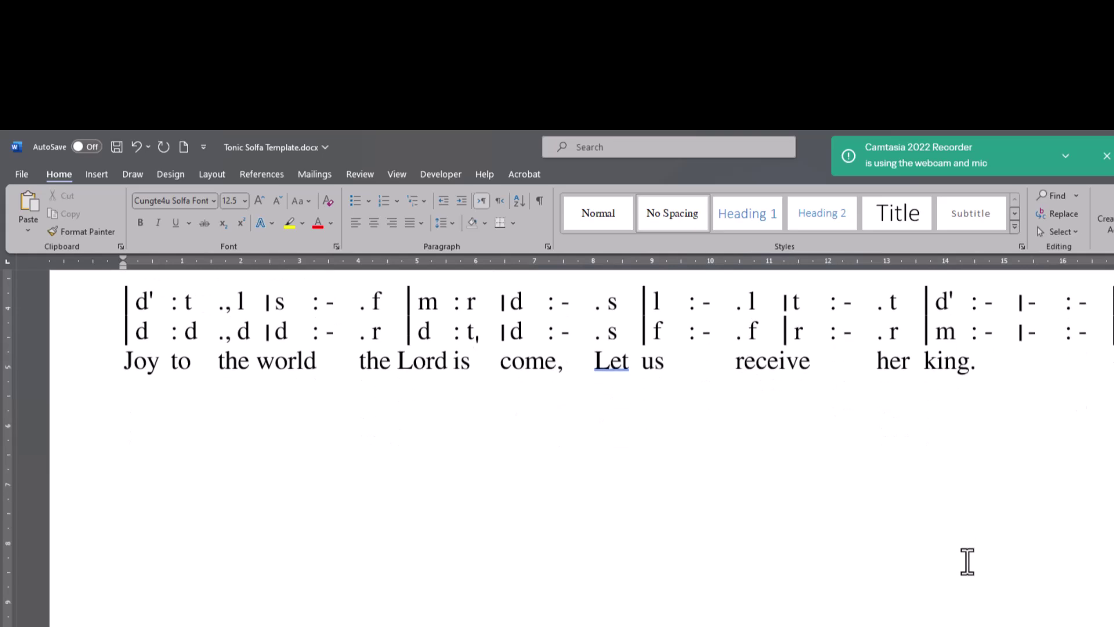
type("Vawlei ")
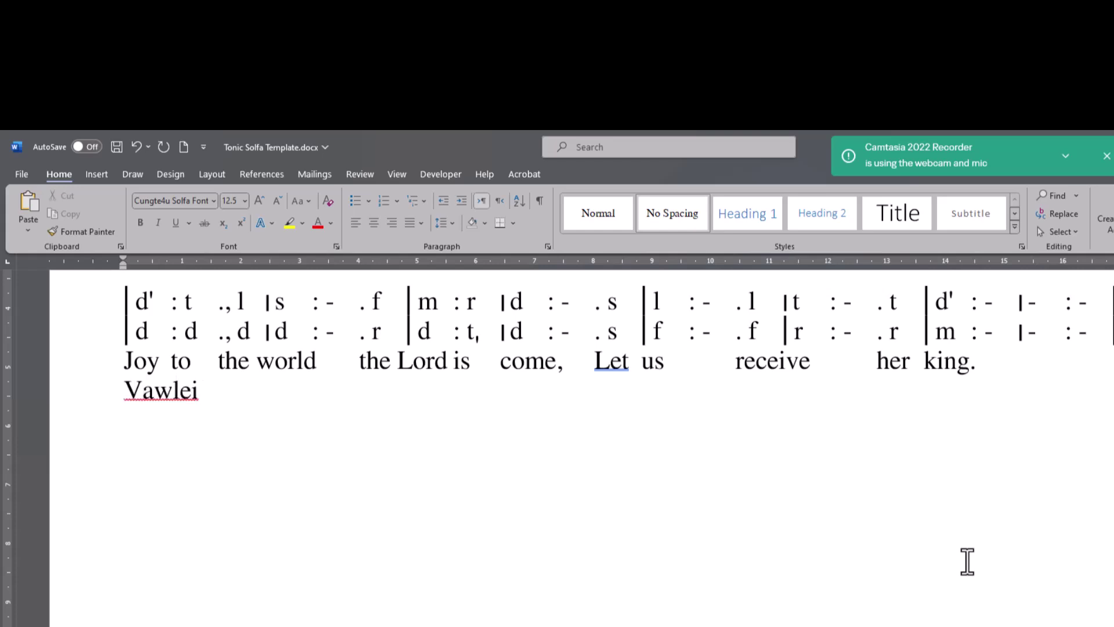
type(" lawm tuah  Bawi pa a")
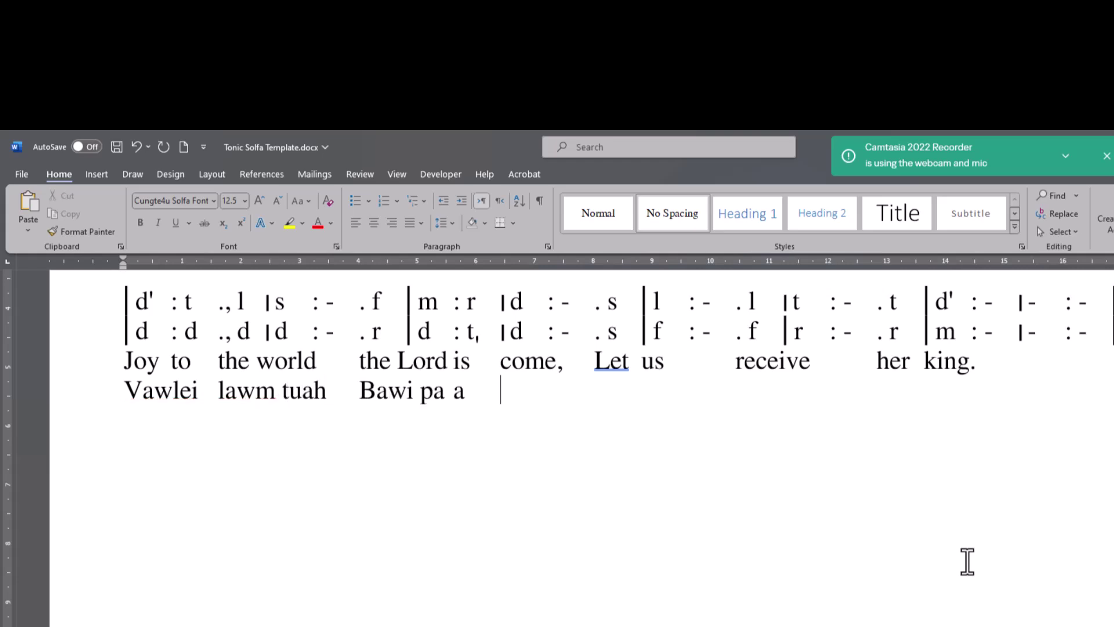
key("grave")
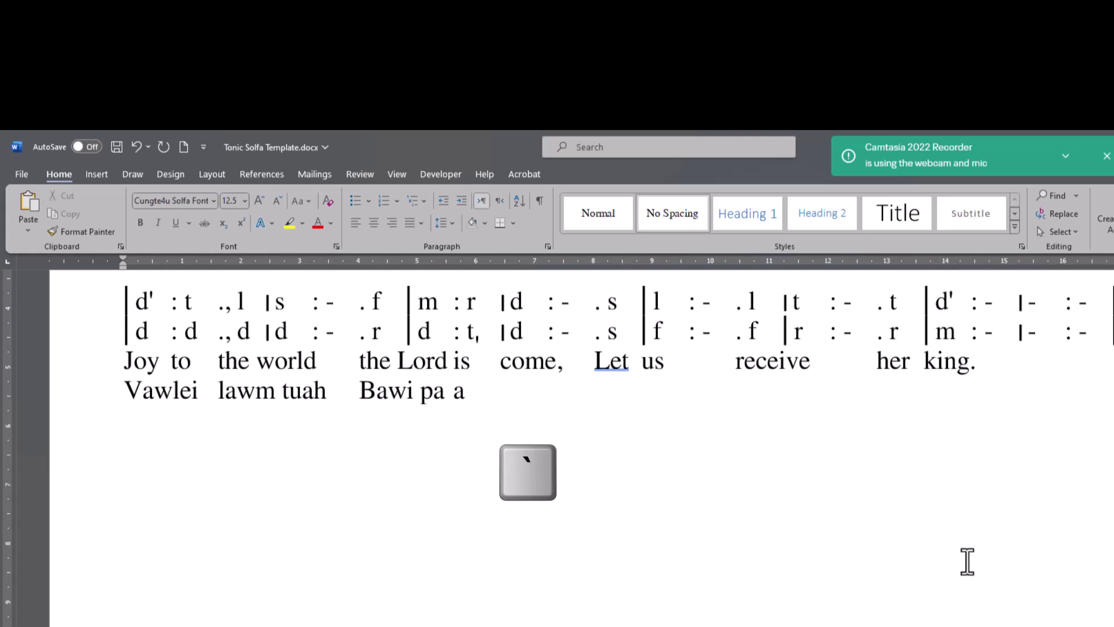
type("t")
type("um,")
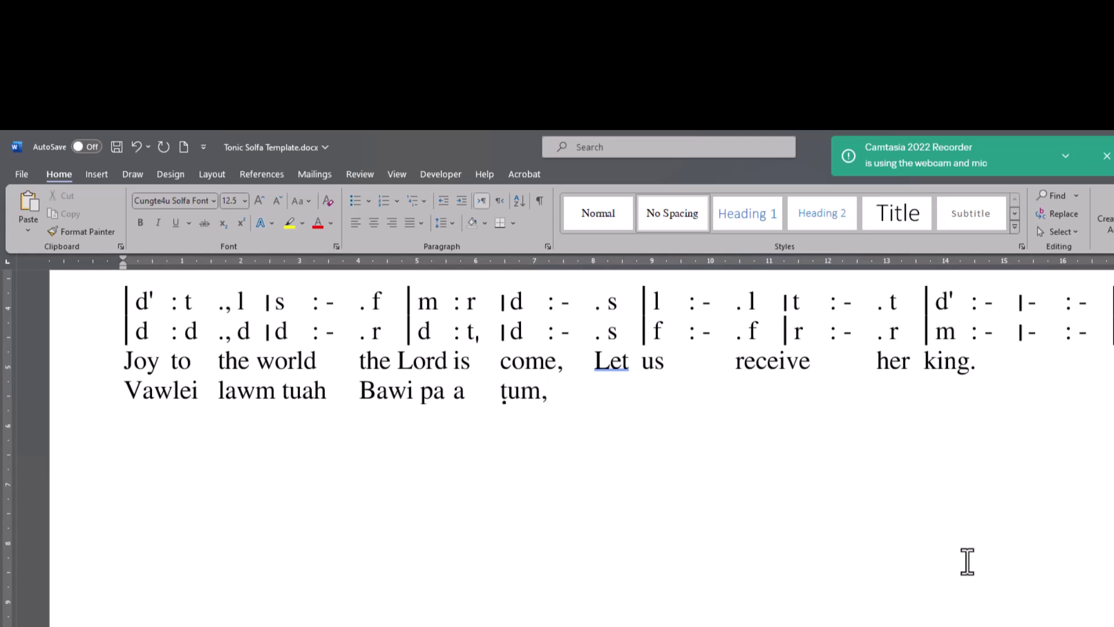
Try a capital dotted Ṭ in place of the second lyric line's last word, and restore the word as "ṭum"
key("BackSpace")
key("BackSpace")
key("BackSpace")
key("BackSpace")
key("shift+grave")
type("T")
key("BackSpace")
type("ṭum")
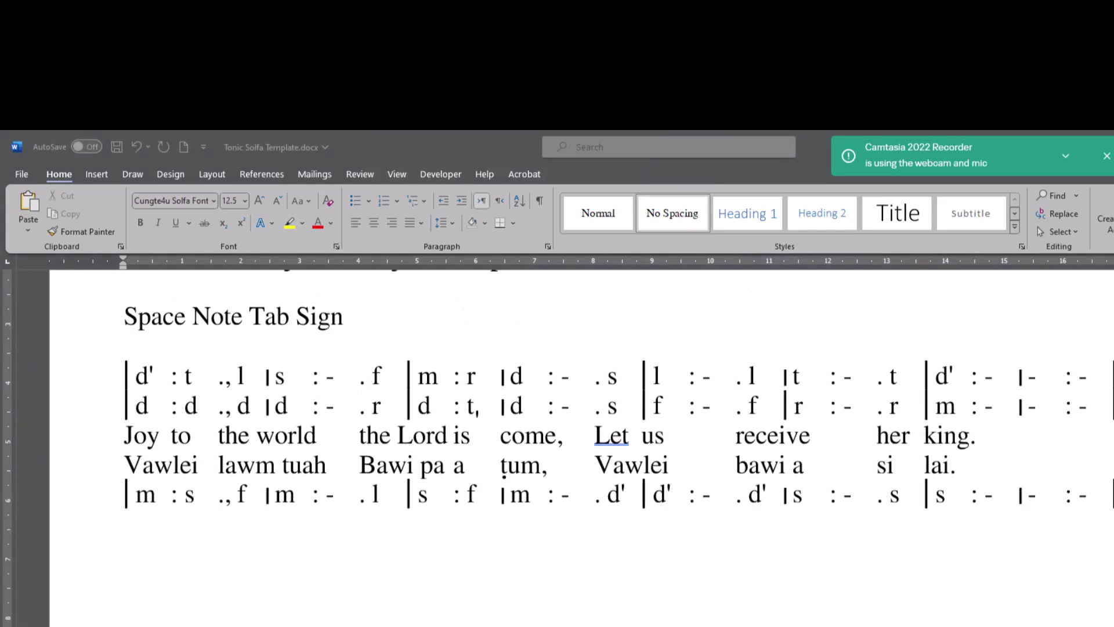
Start the bottom notation line with a full bar line, "d :d .,d" and a medium bar, with tabs between beats
left_click(124, 523)
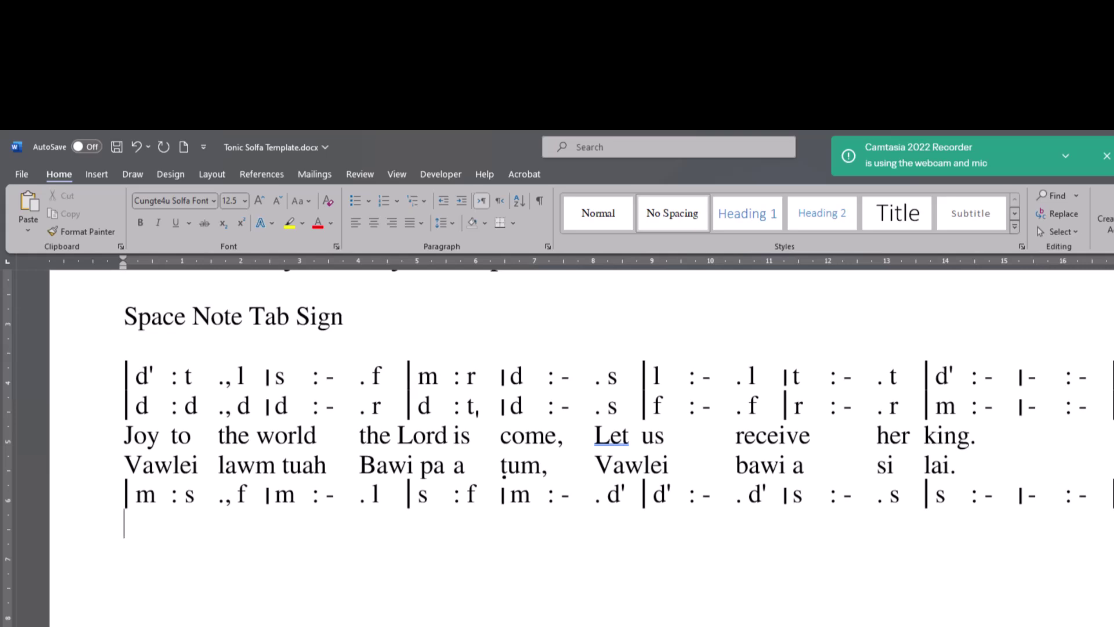
type("|")
type("d")
key("Tab")
type(":d")
key("Tab")
type(".,d")
key("Tab")
type("|")
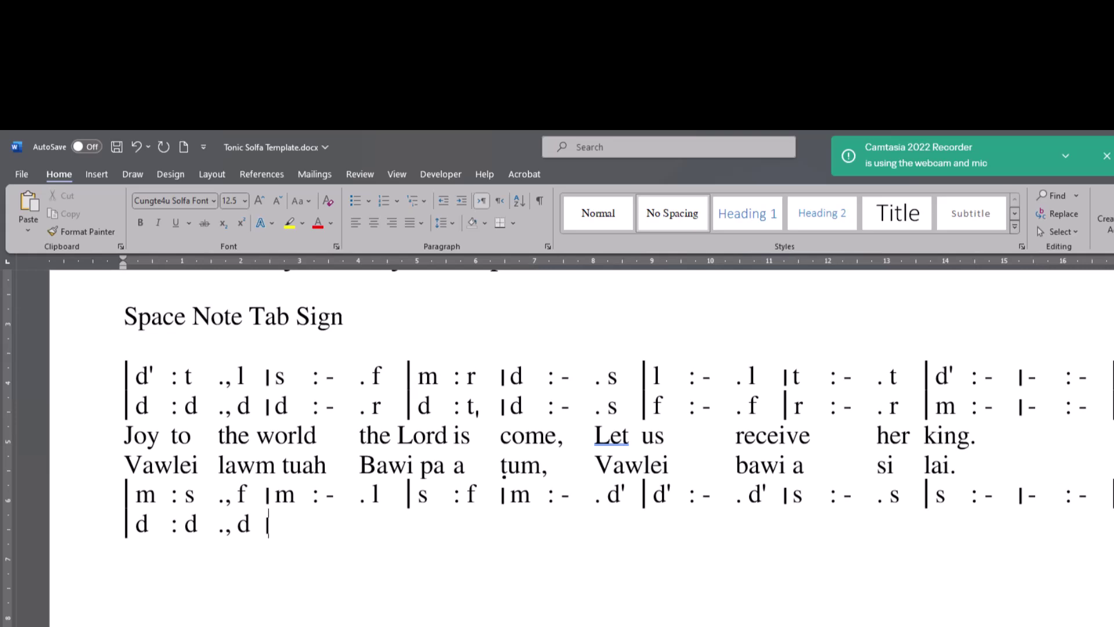
Complete the bottom line's first measure with "d :- .f", putting a low-octave mark on f
type("d")
key("Tab")
type(":")
key("BackSpace")
key("BackSpace")
type("-")
key("Tab")
type(". f")
key("bracketleft")
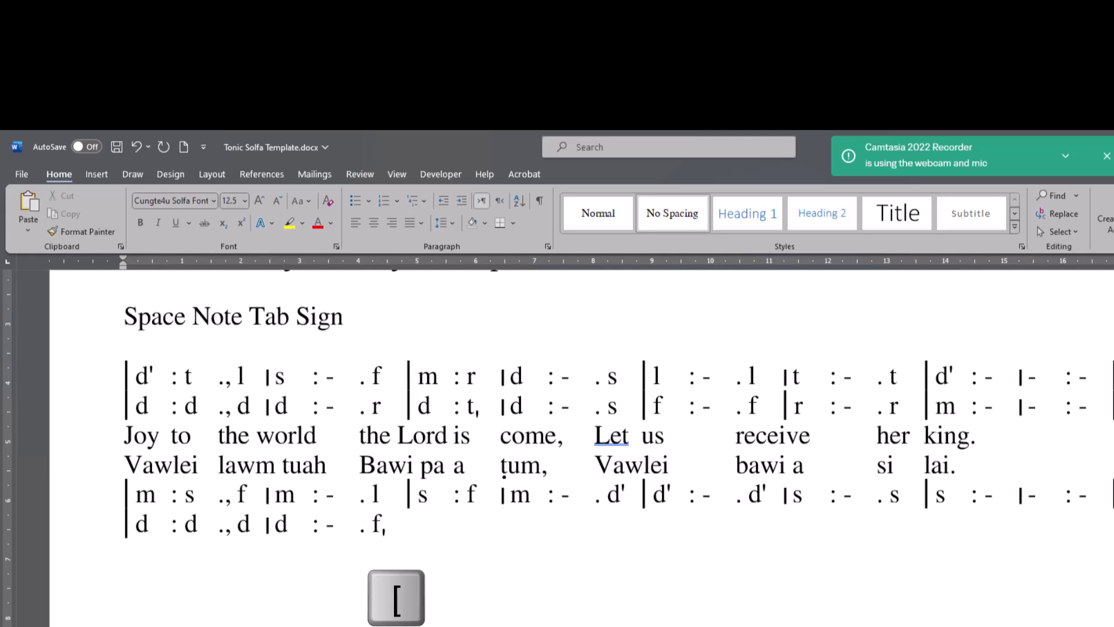
Add the bottom line's second measure as "s :s" with low-octave marks, a medium bar and "d :- .m", starting with a full bar line
type("[ s")
type(", ")
type(": s")
type(",")
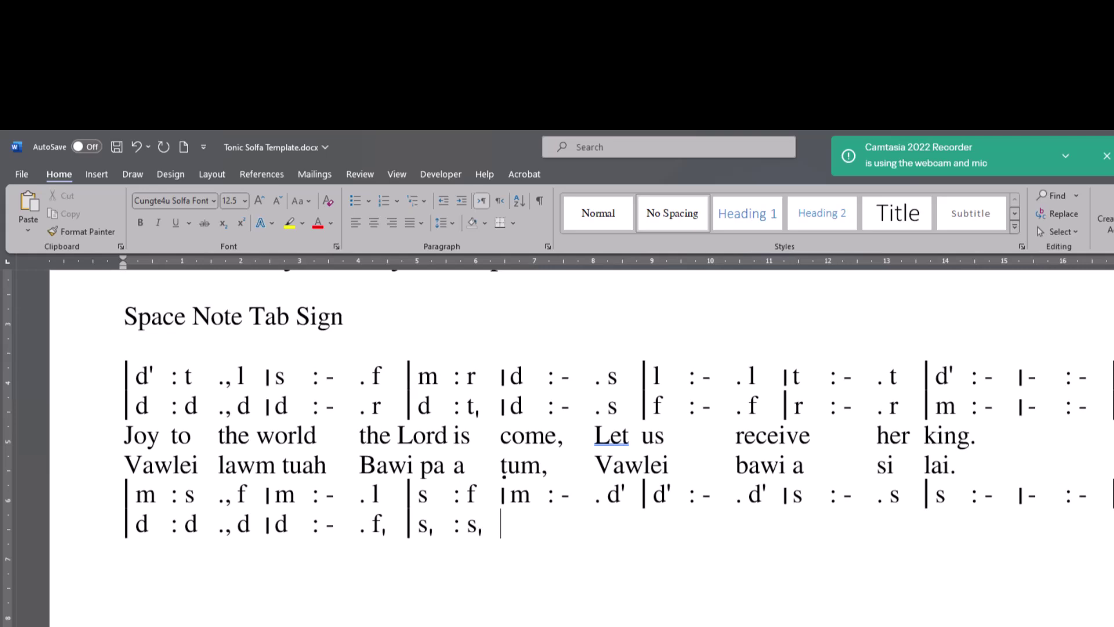
key("Tab")
type("[d")
key("Tab")
type(":-")
scroll(1019, 472, "down", 1)
key("Tab")
type(".m")
key("Tab")
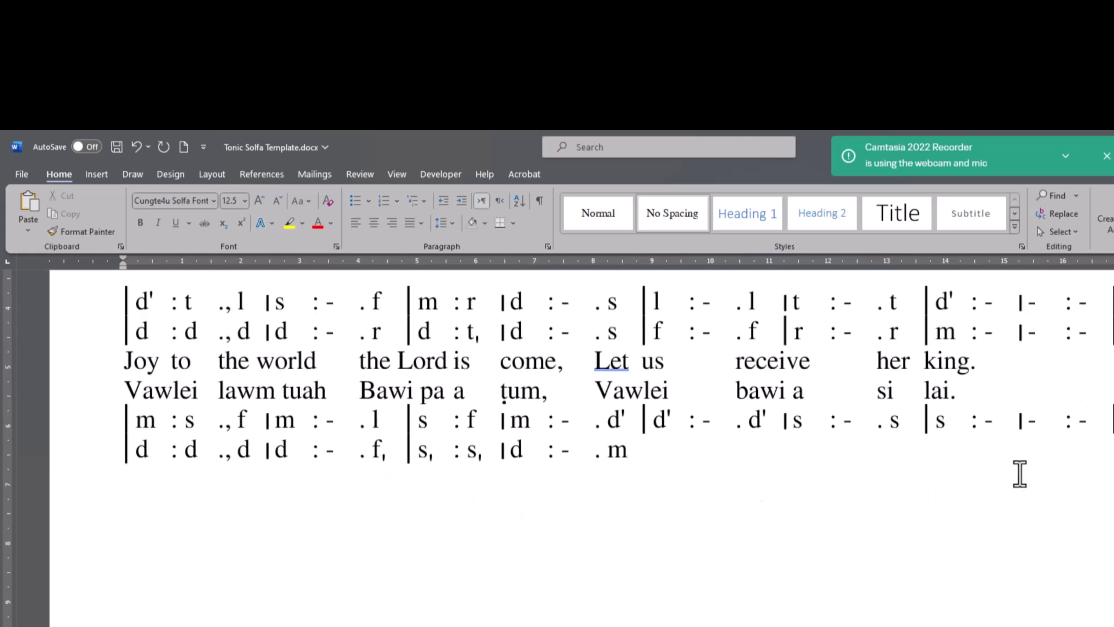
Add the bottom line's third measure as a full bar line, "f :- .f", a medium bar and "s :- .s"
type("|f")
key("Tab")
type(":- .f")
key("Tab")
type("|s")
key("Tab")
type(":-")
key("Tab")
type(".s")
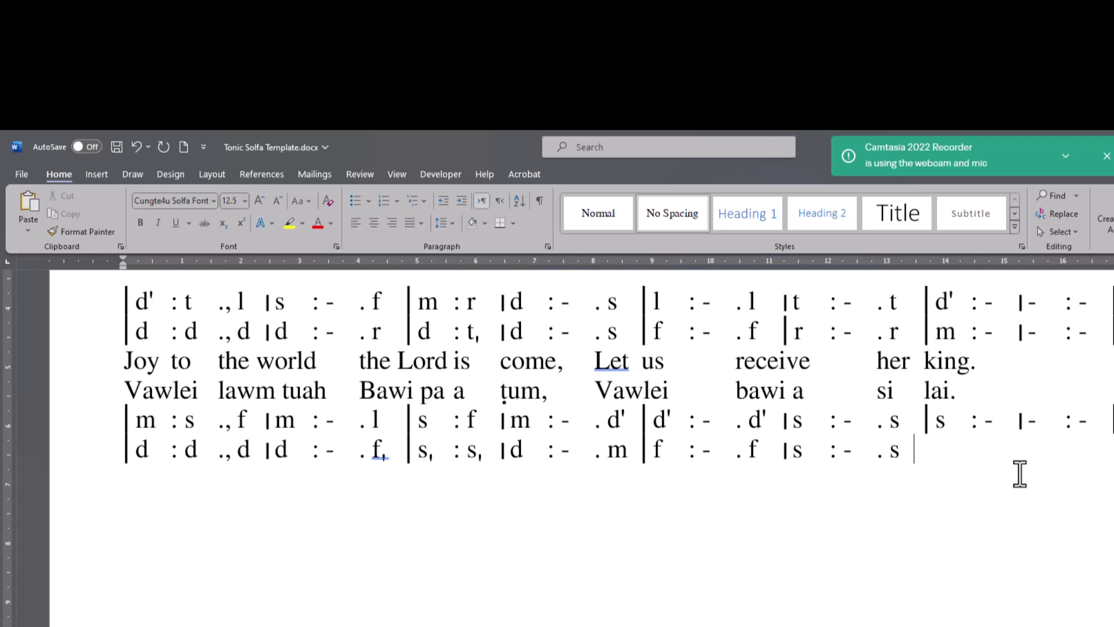
Finish the bottom line with the measure "d :-", a medium bar and "- :-", between full bar lines
key("Tab")
type("|d")
key("Tab")
type(": -")
key("Tab")
type("|")
type("- |-")
key("Tab")
type(": - |- : -")
key("Tab")
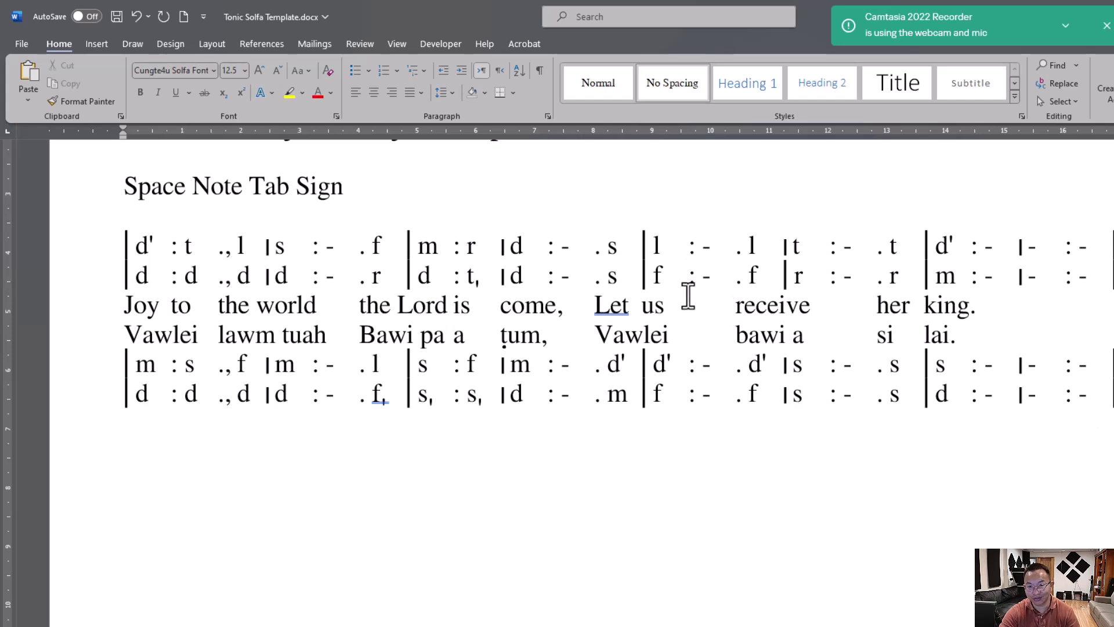
Add a fermata on the blank line above the top notation line, aligned over the d' of the last measure
scroll(625, 431, "up", 2)
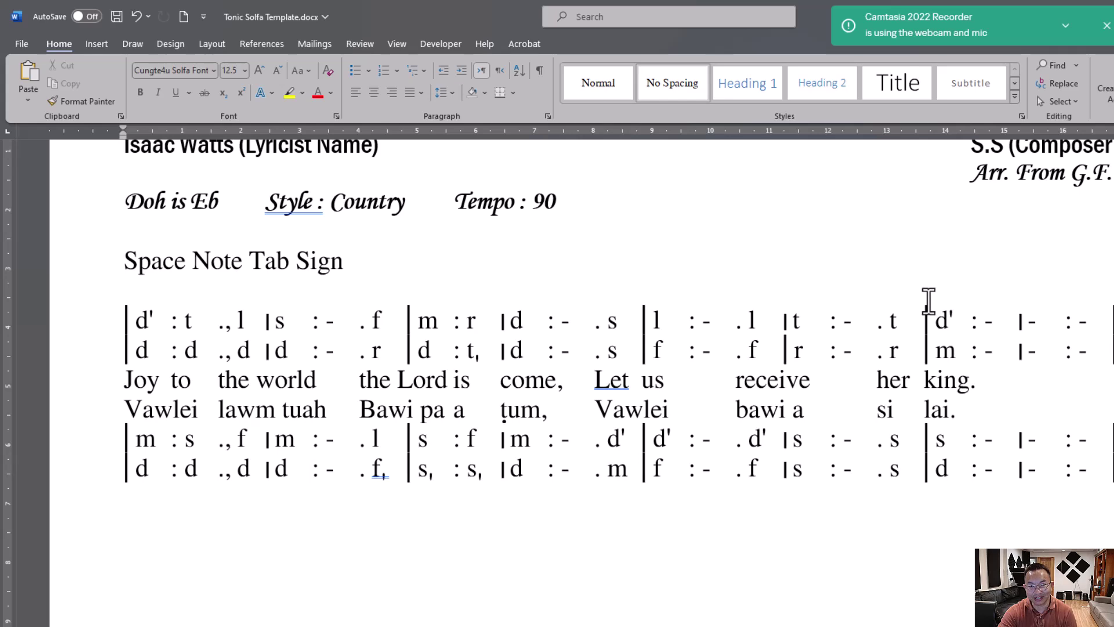
left_click(131, 290)
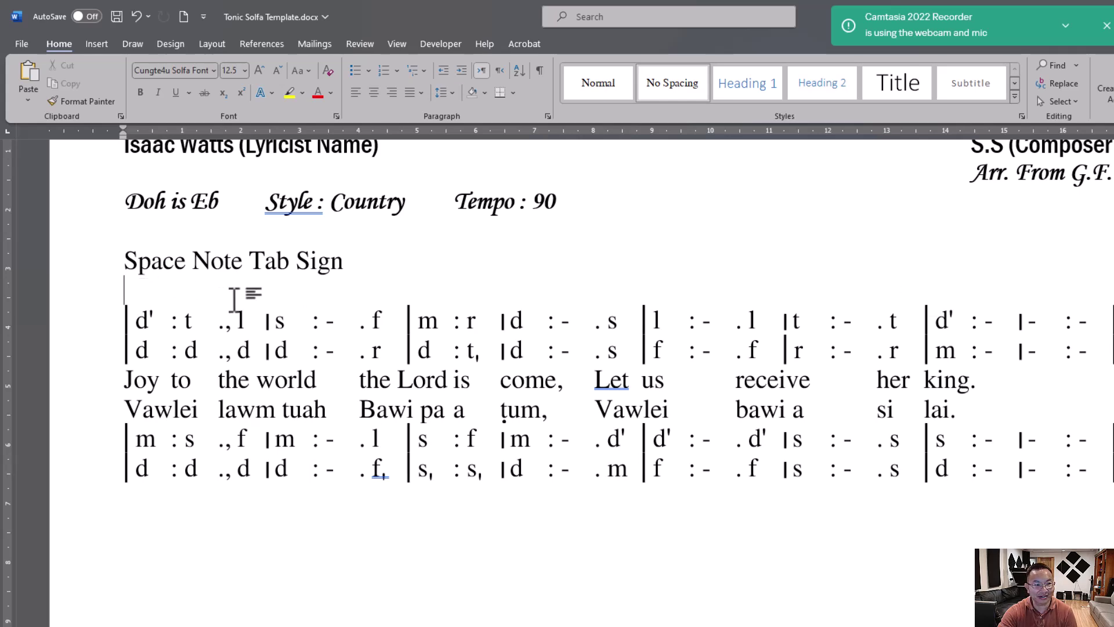
key("Tab")
key("Tab")
key("Tab")
key("Tab")
key("Tab")
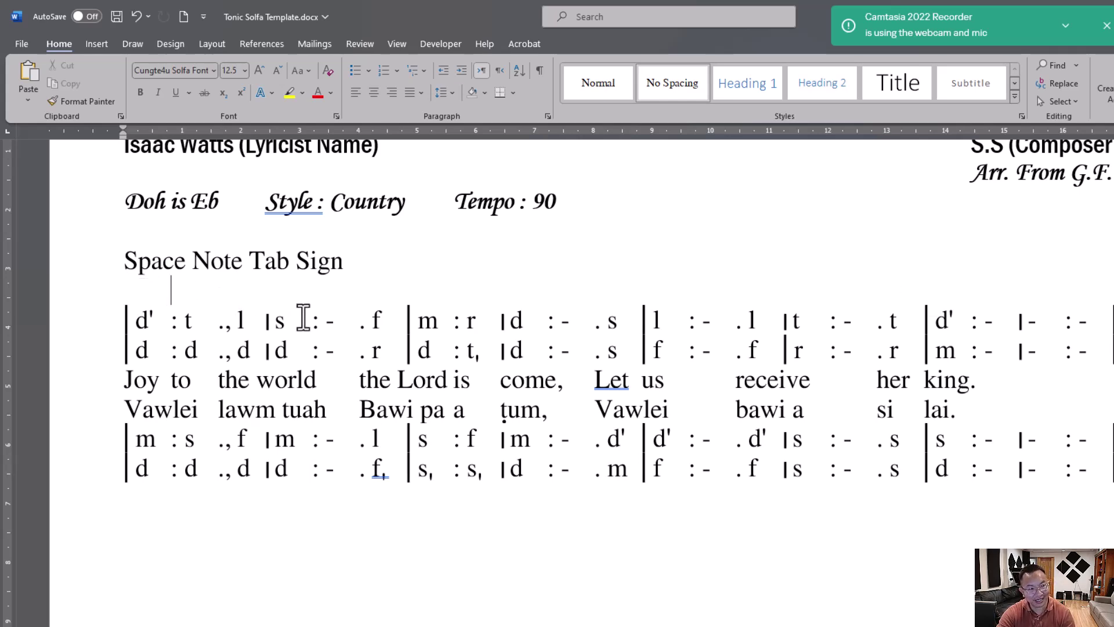
key("Tab")
key("Tab")
key("Tab")
key("Tab")
key("Tab")
key("Tab")
key("Tab")
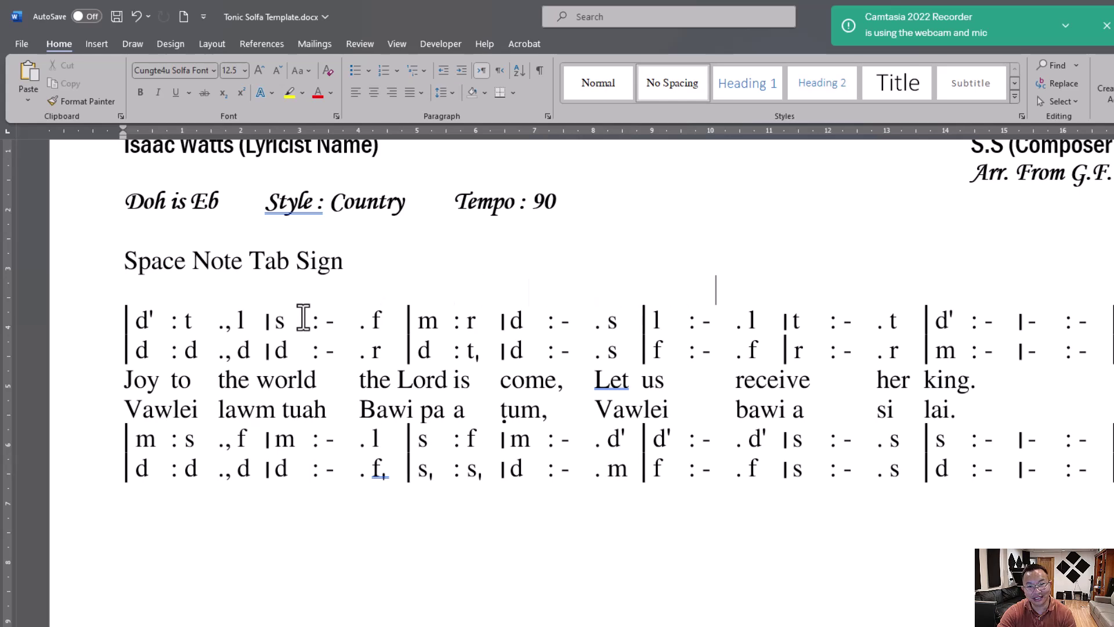
key("Tab")
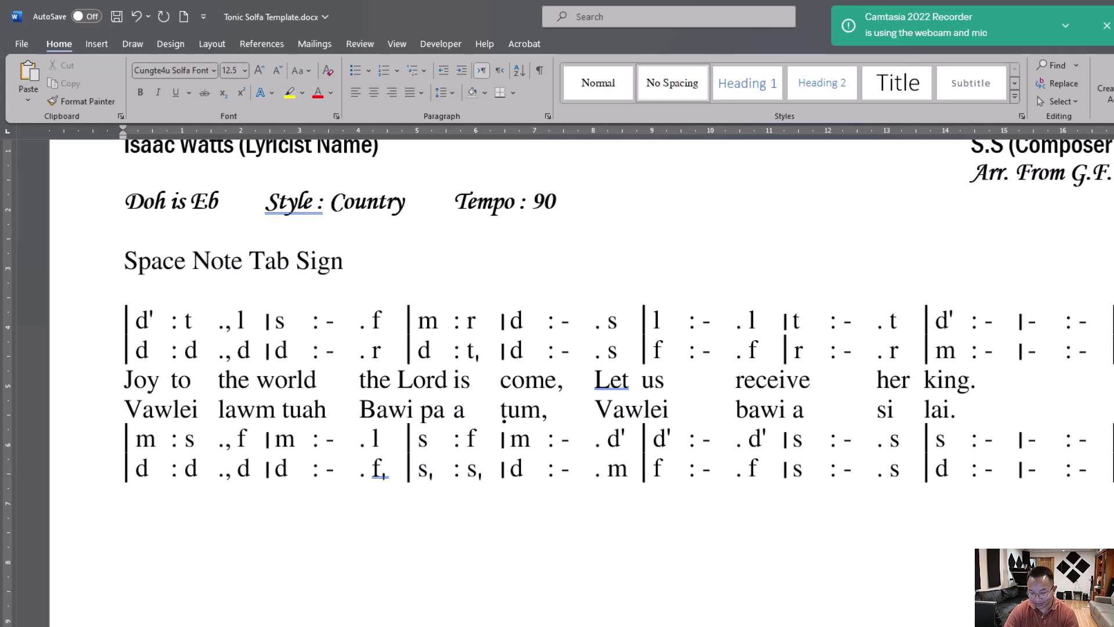
type("{")
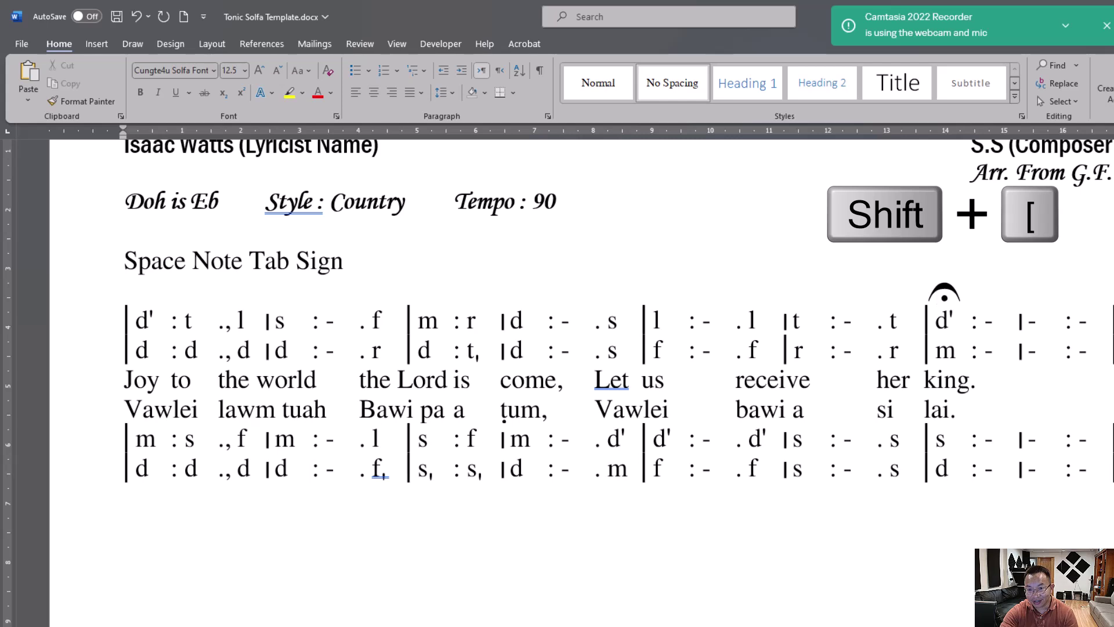
Add an inverted fermata on the blank line below the bottom notation line, aligned under the d of the last measure
left_click(125, 497)
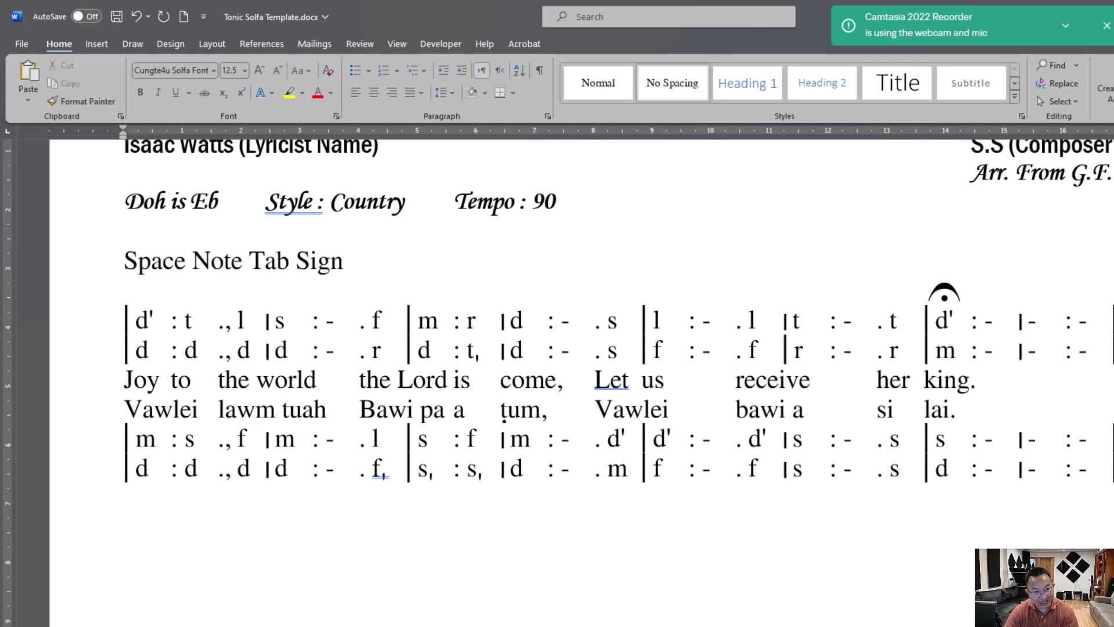
key("Tab")
key("Tab")
key("Tab")
key("Tab")
key("Tab")
key("Tab")
key("Tab")
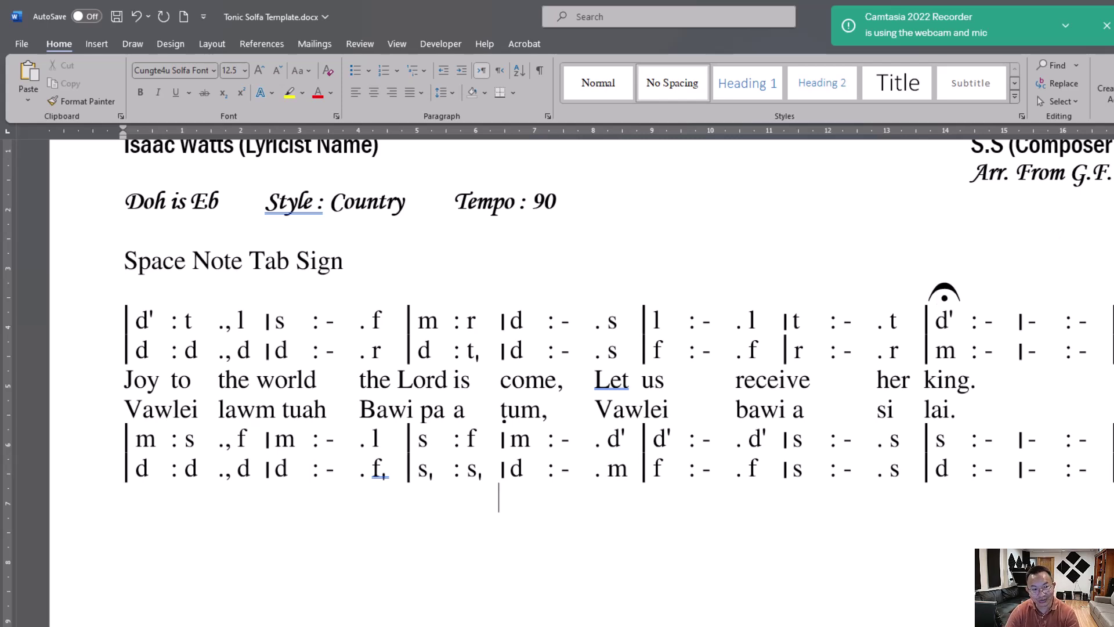
key("Tab")
key("Tab")
key("Tab")
key("Tab")
key("Tab")
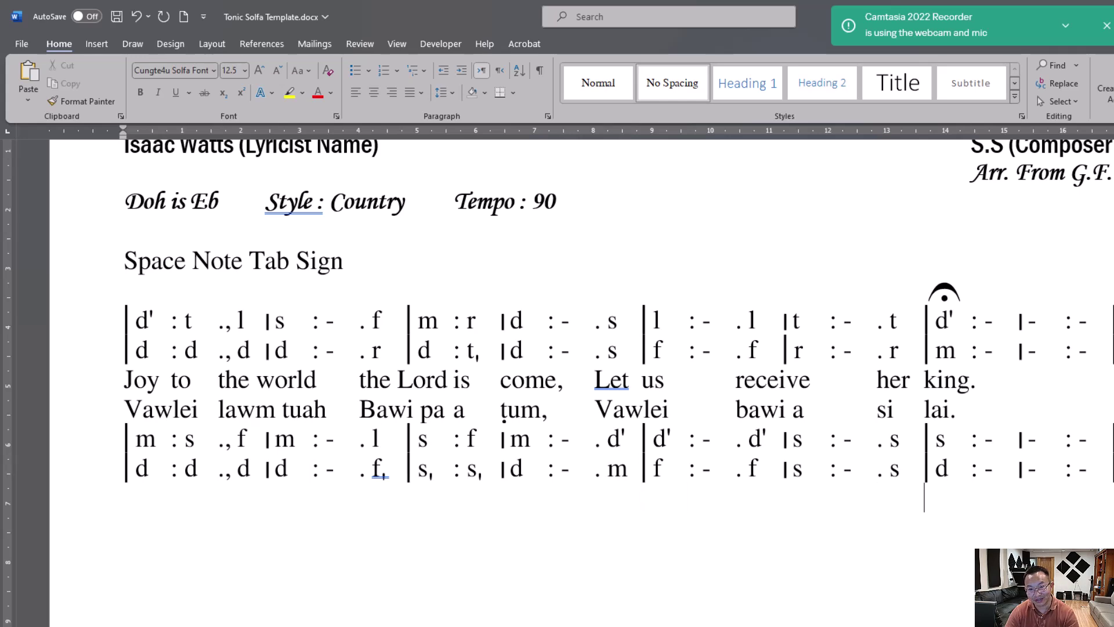
key("shift+bracketright")
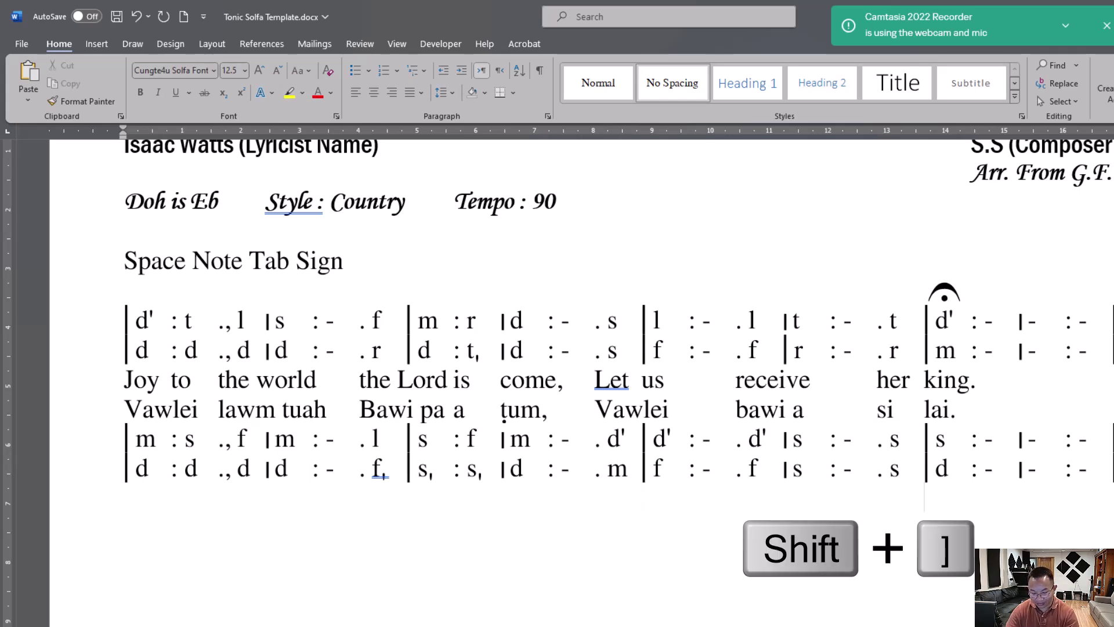
key("shift+bracketright")
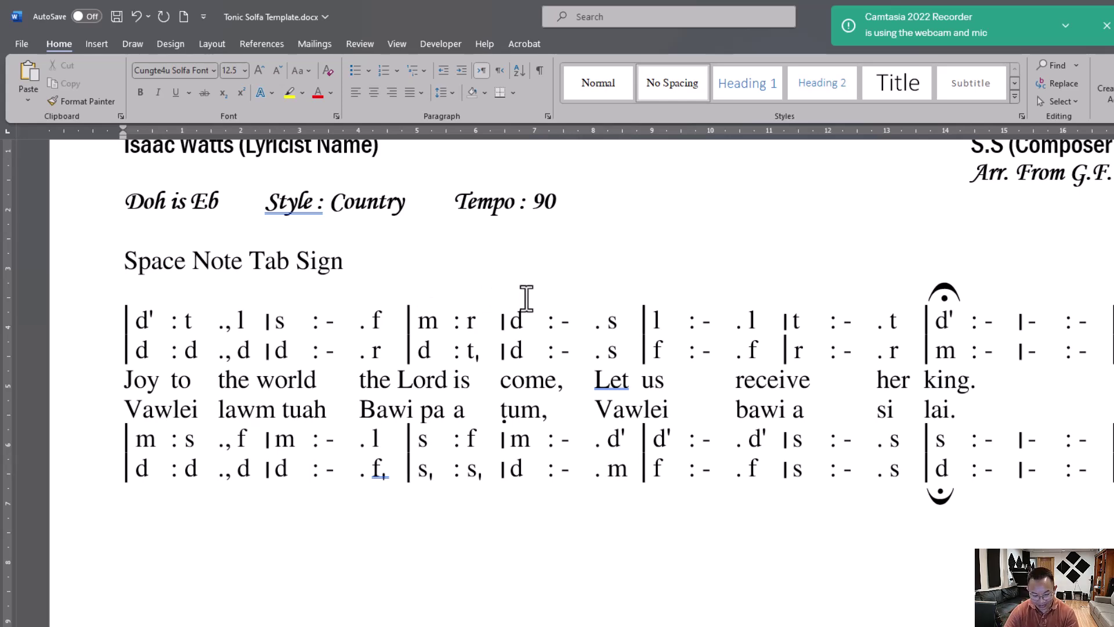
Place a segno sign above the start of the second measure and "D.S" above the start of the third measure
key("shift+4")
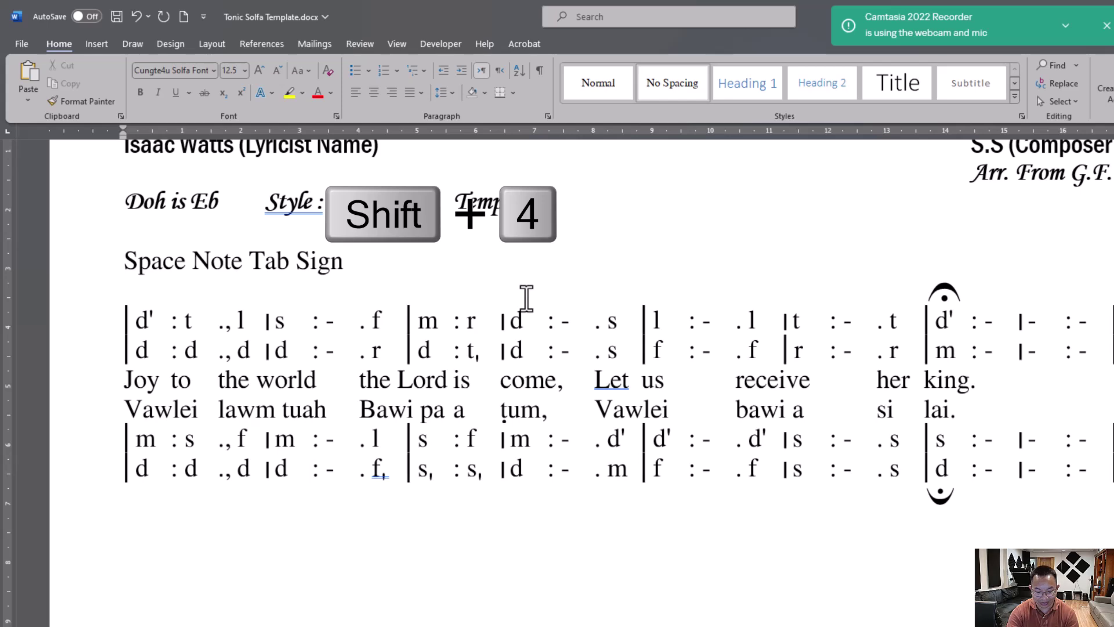
type("$")
left_click(650, 289)
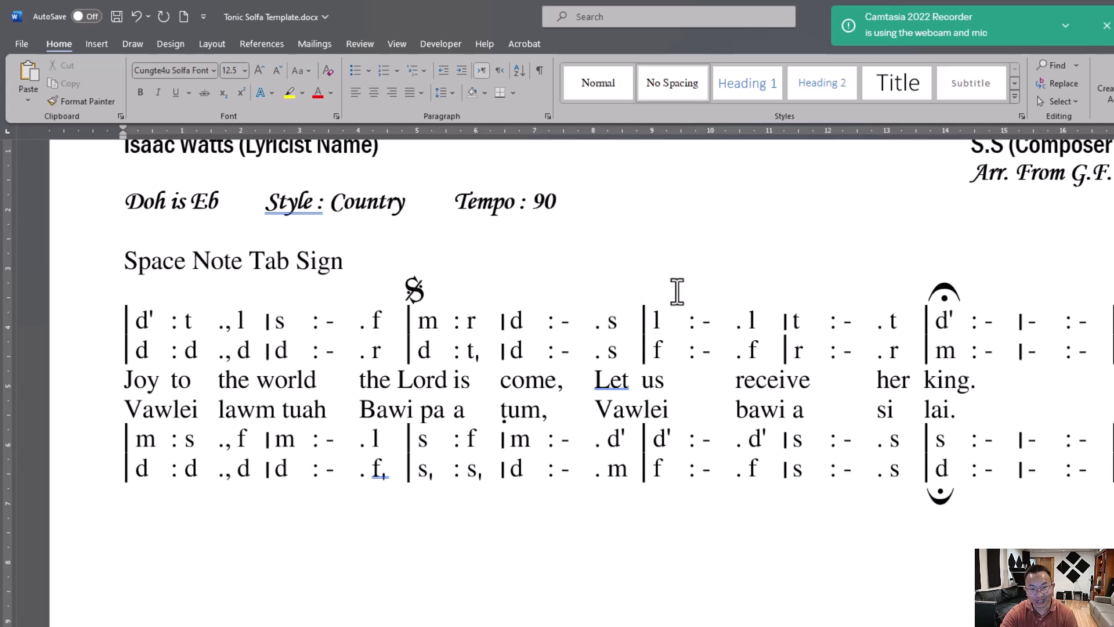
type("D")
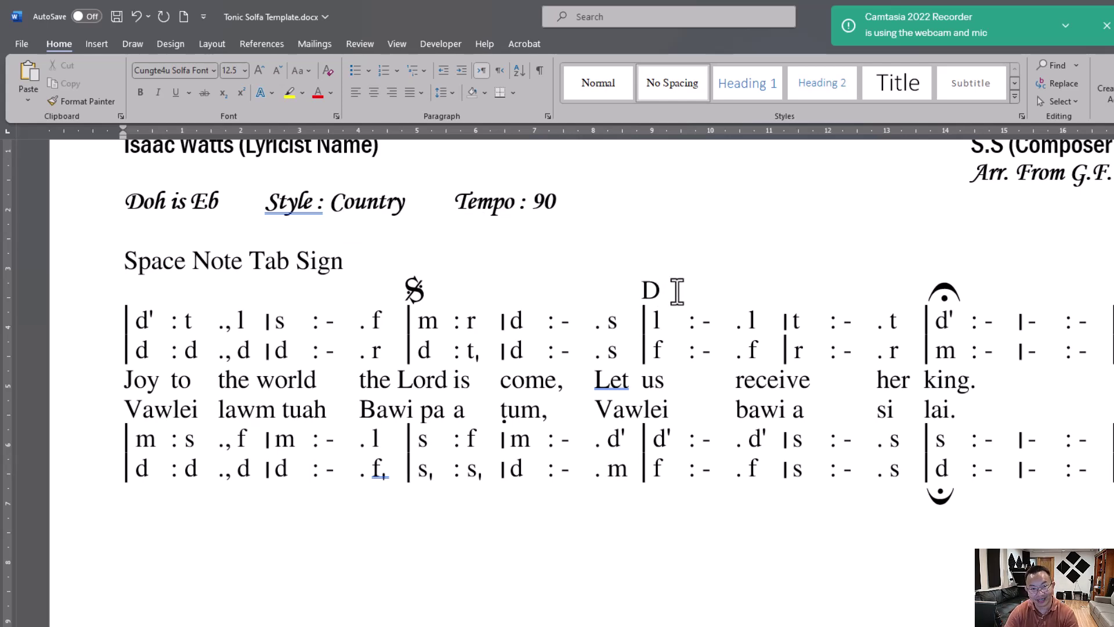
type(".S")
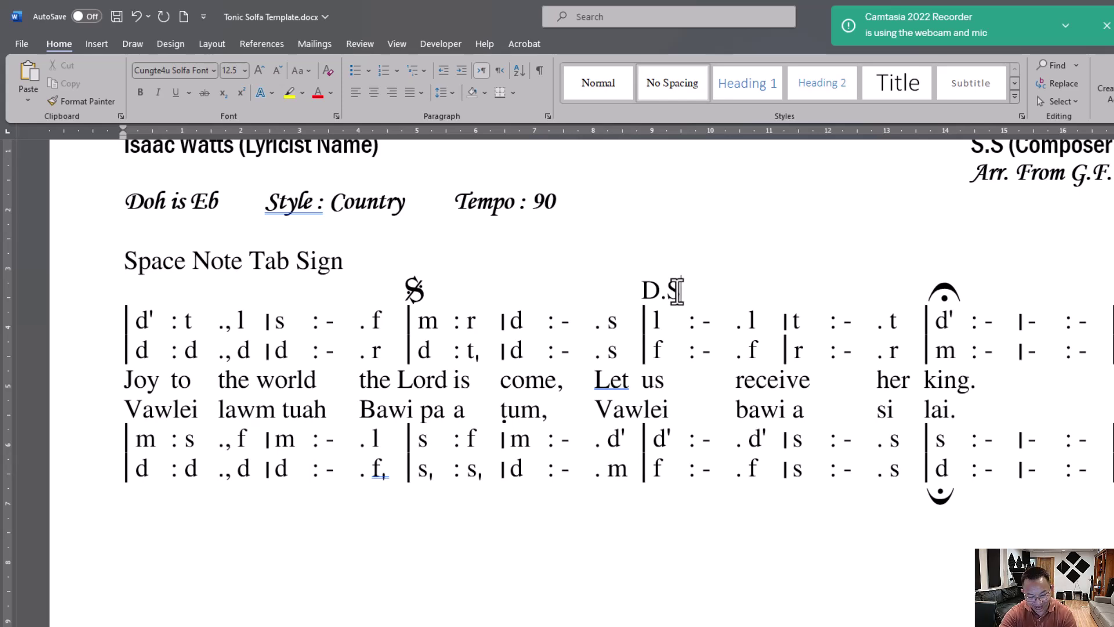
Place "Fine" above the second half of the third measure, keeping the upper fermata aligned over the last measure's d'
left_click(787, 292)
key("Tab")
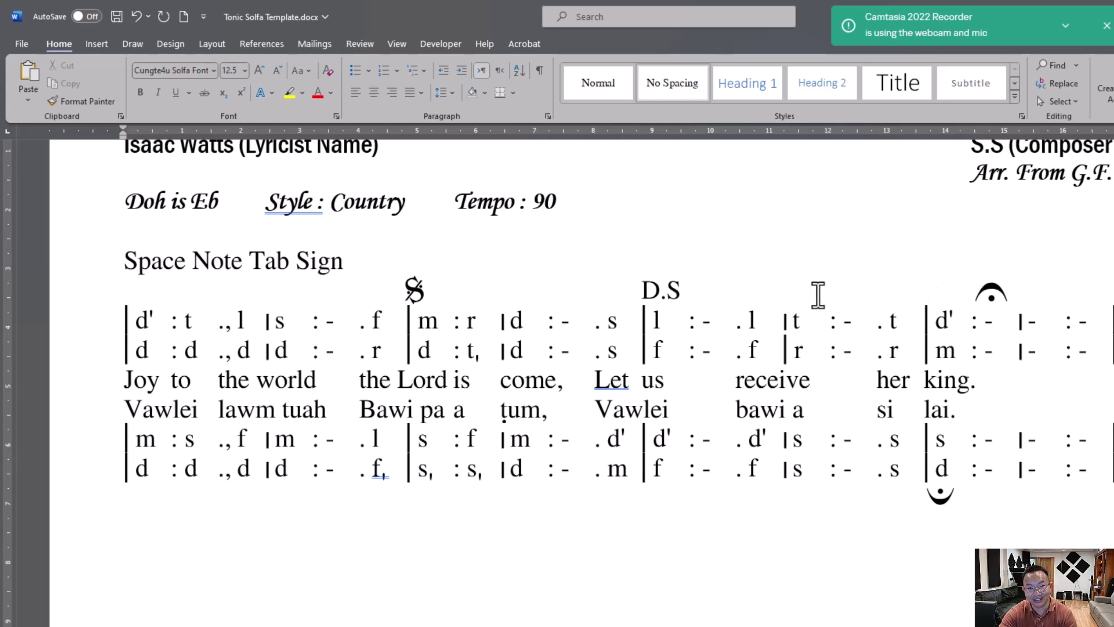
type("Fine")
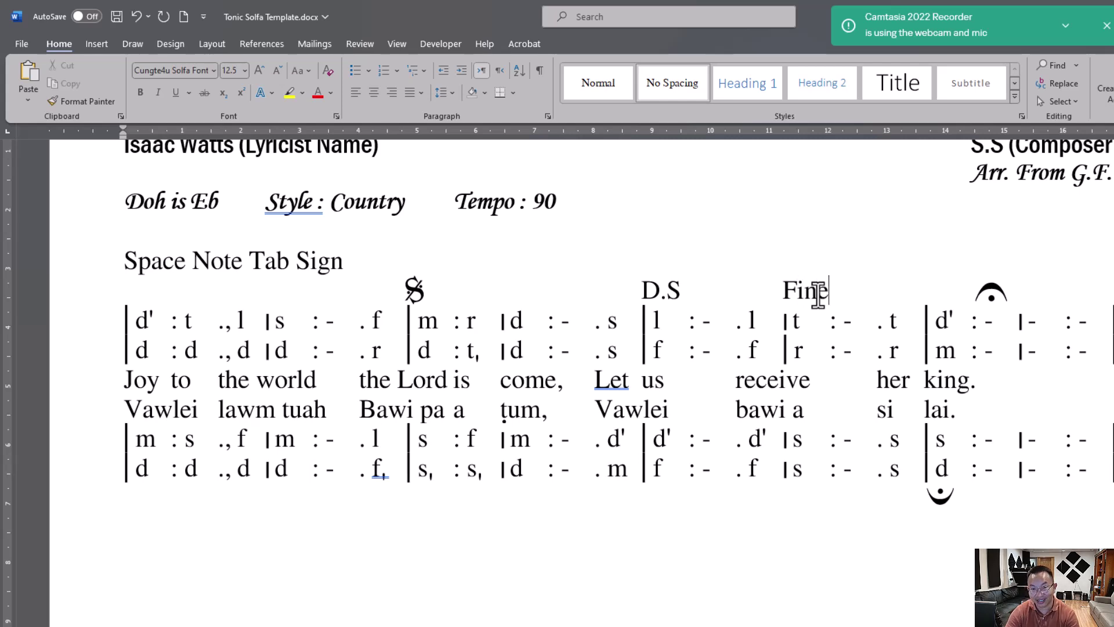
key("Delete")
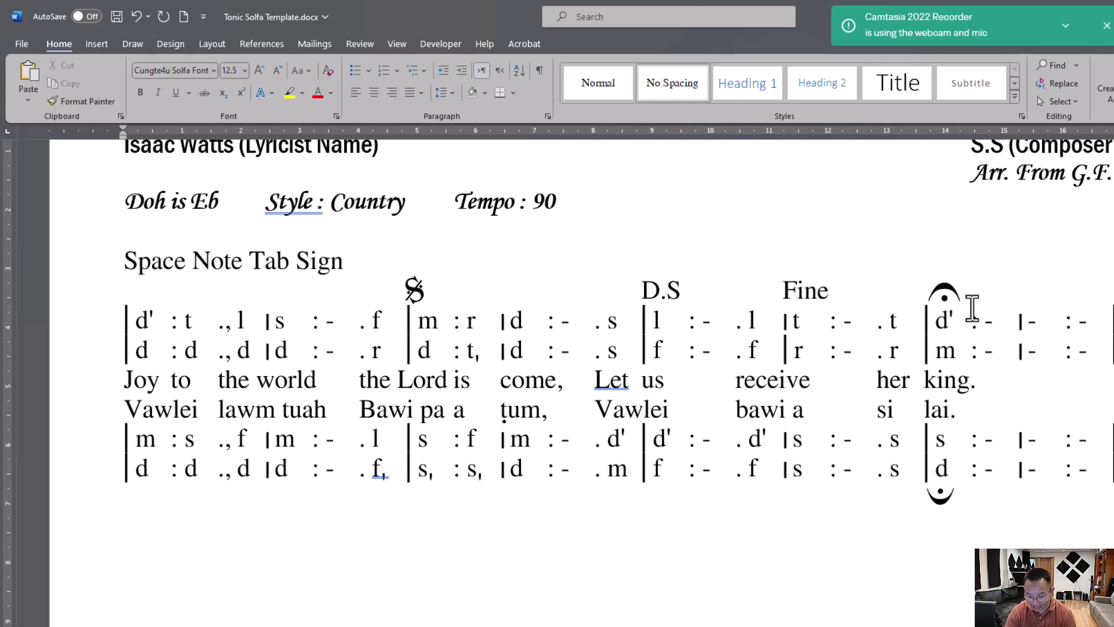
Place a coda sign above the second half of the last measure and "ff" in Monotype Corsiva above the start of the first measure
key("shift+8")
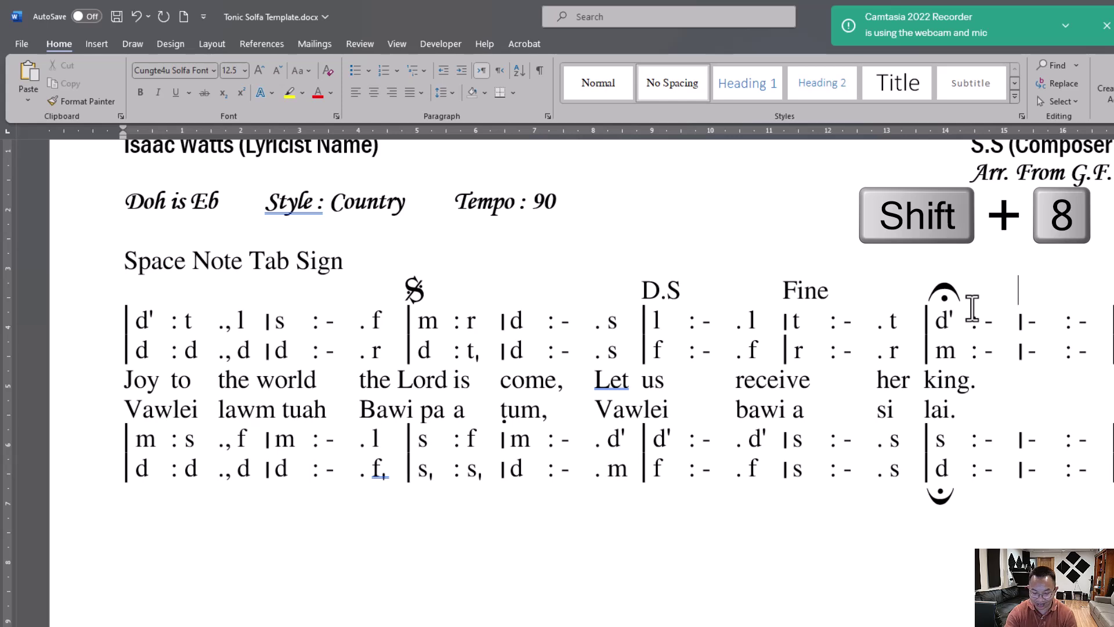
type("*")
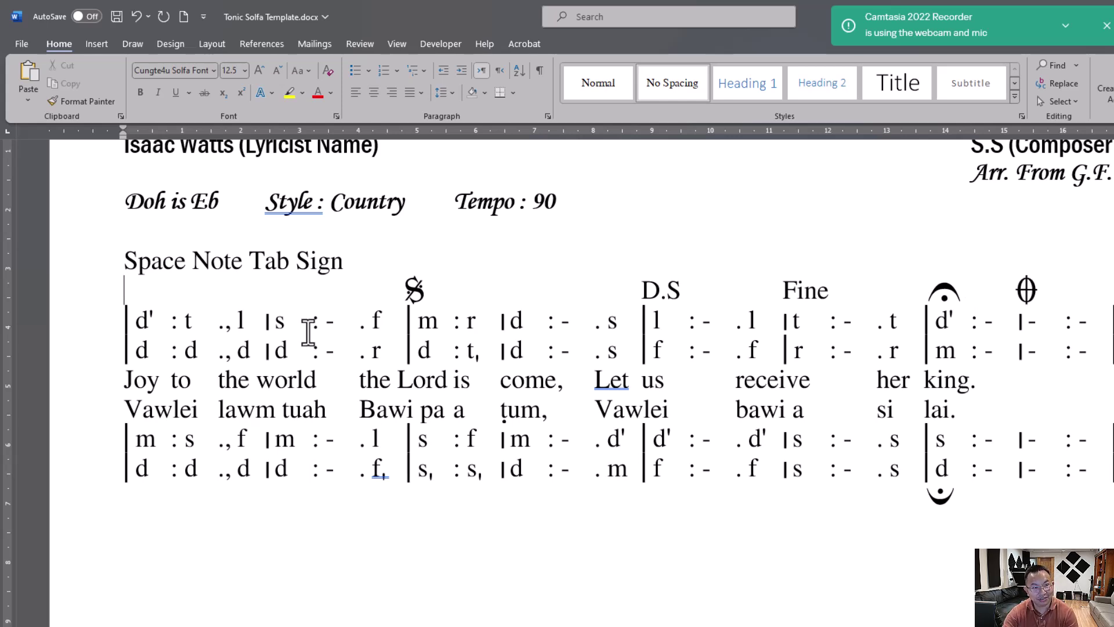
left_click(214, 71)
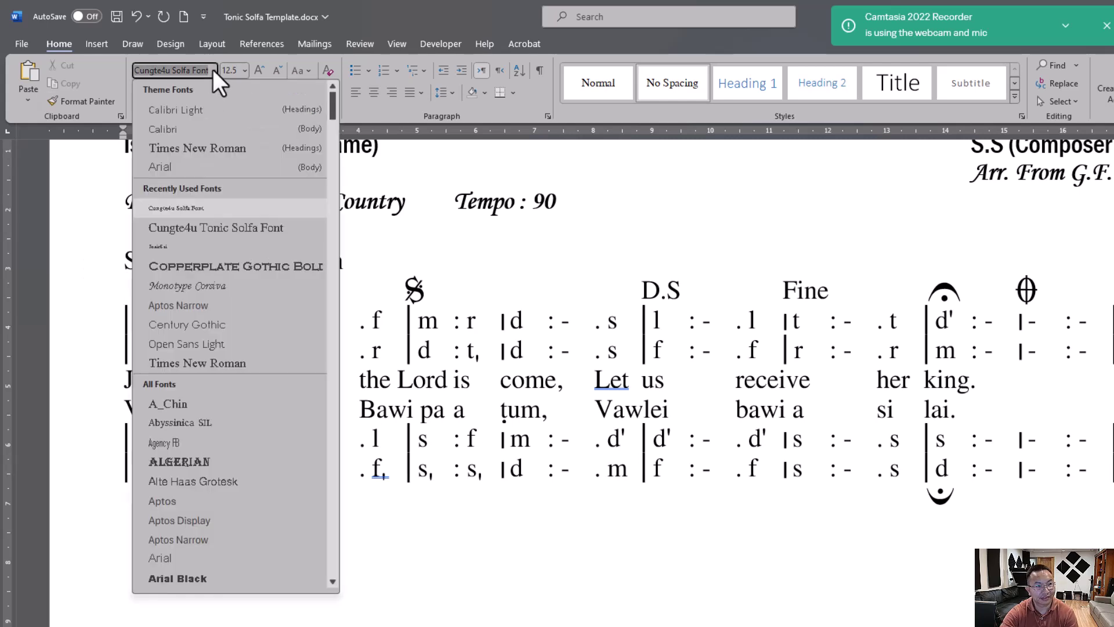
left_click(239, 287)
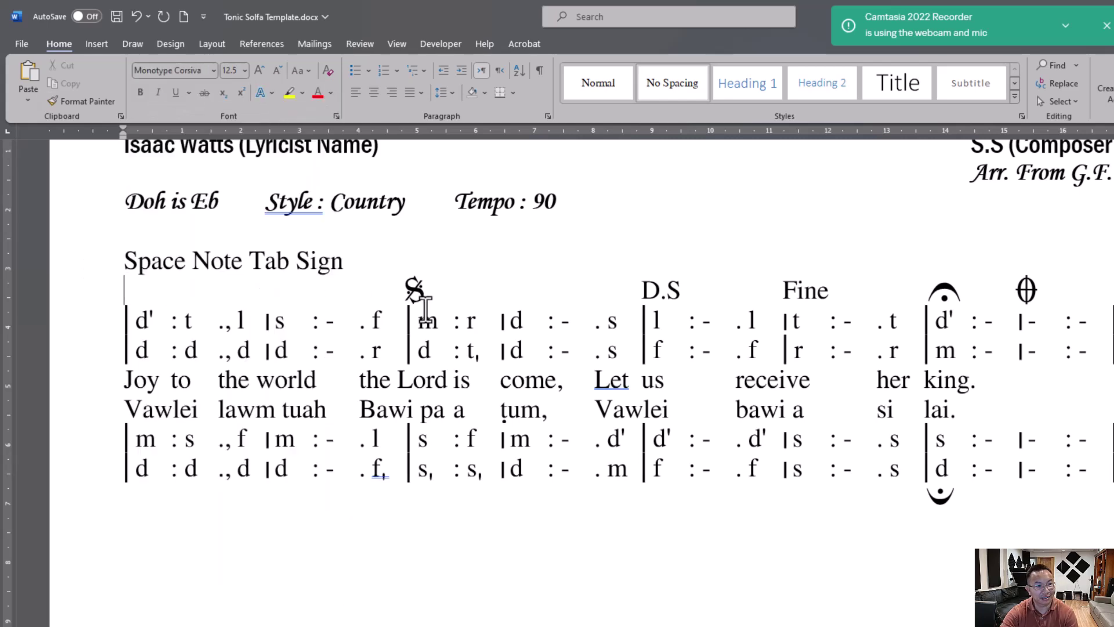
type("ff")
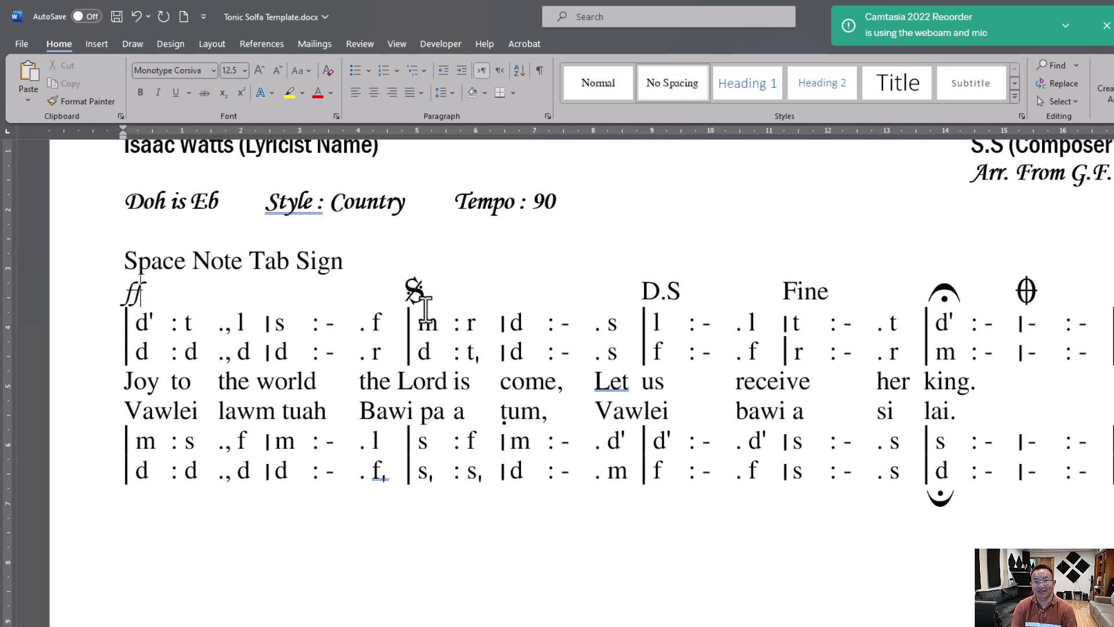
Add a full-width horizontal line beneath the inverted fermata line to close off the music system
left_click(1016, 506)
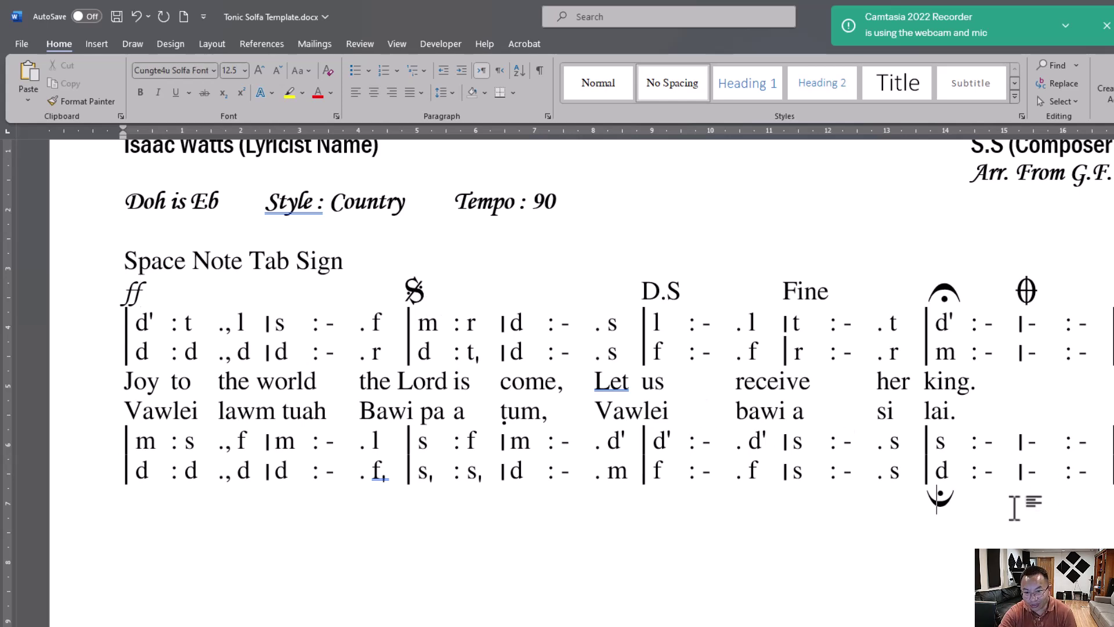
key("Tab")
key("Tab")
key("Tab")
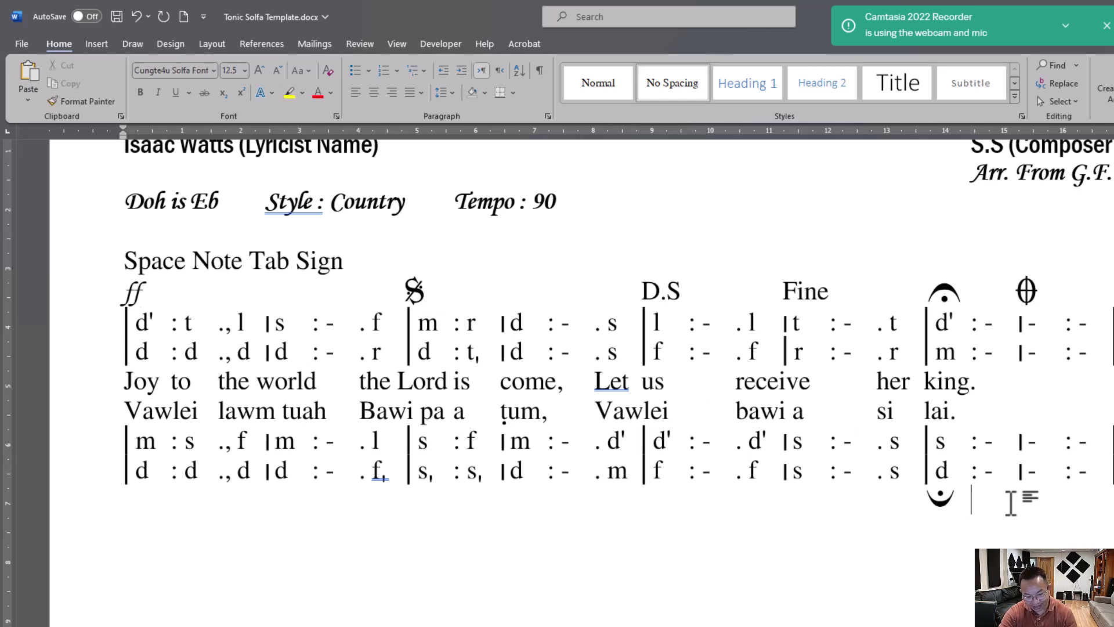
key("Tab")
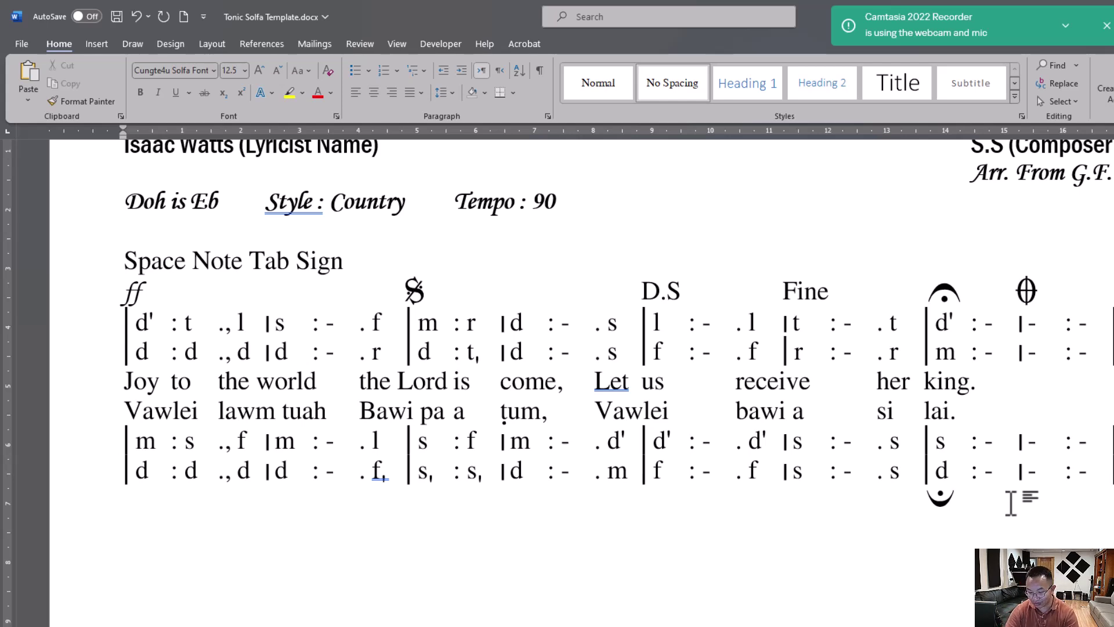
type("------------------")
key("Return")
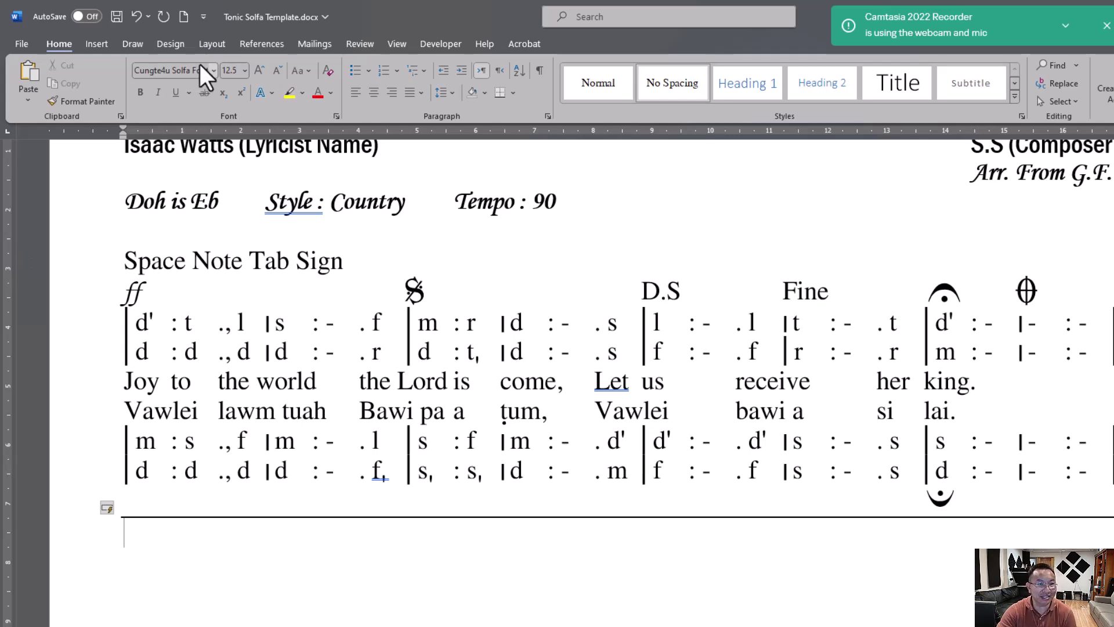
Draw a left brace about 2.94 cm tall and 0.42 cm wide before the first measure, spanning all notation and lyric lines, with rounded curves
left_click(106, 46)
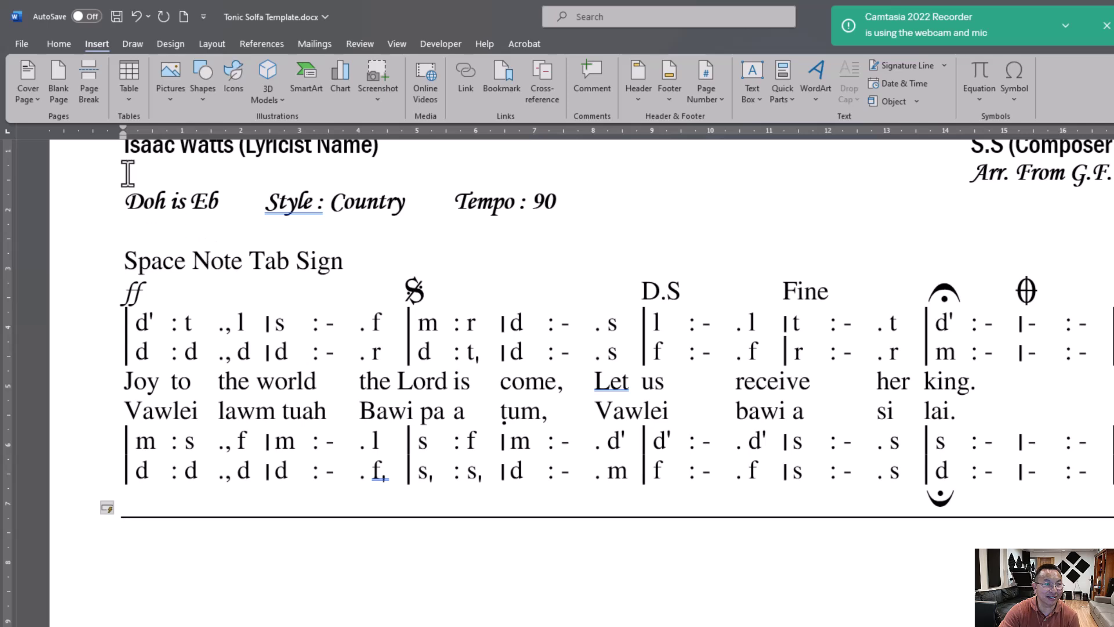
left_click(200, 103)
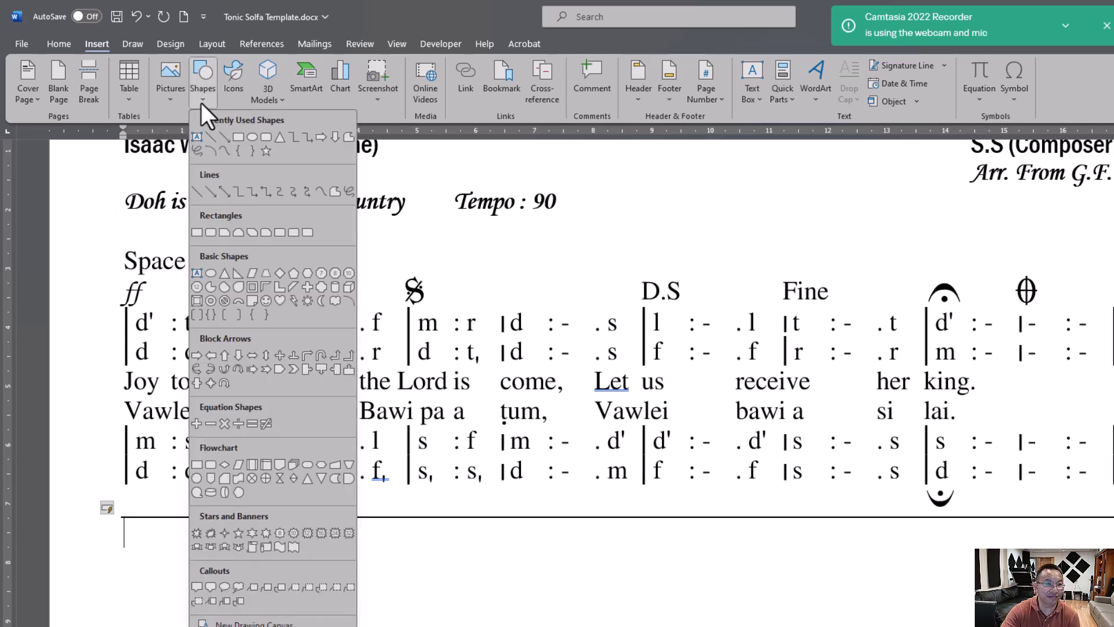
left_click(246, 142)
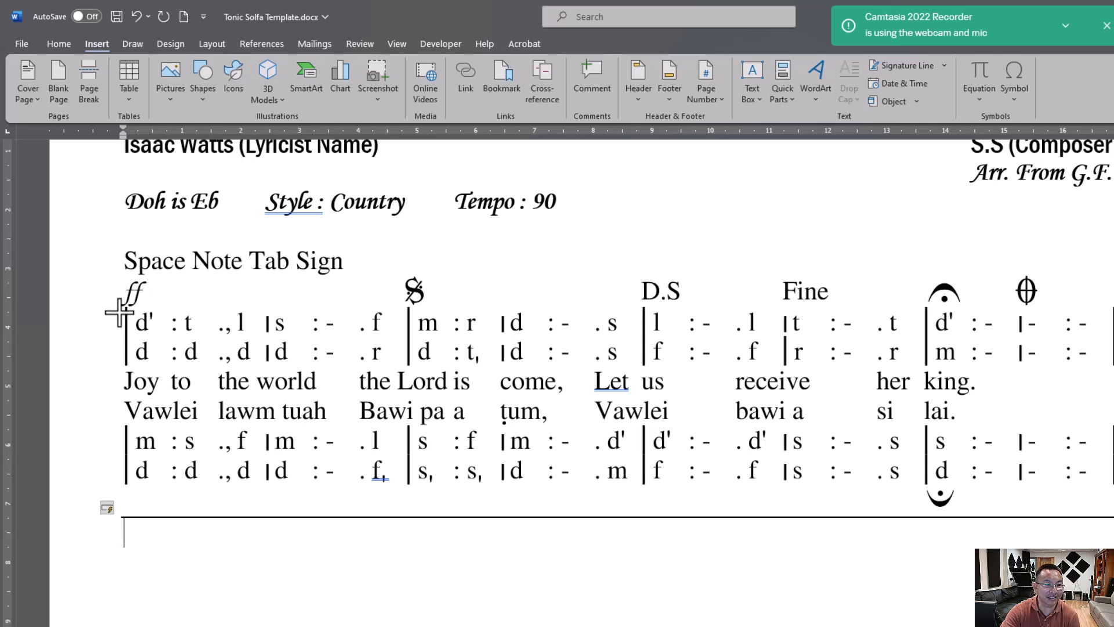
mouse_move(119, 312)
left_mouse_down()
mouse_move(99, 340)
mouse_move(105, 483)
left_mouse_up()
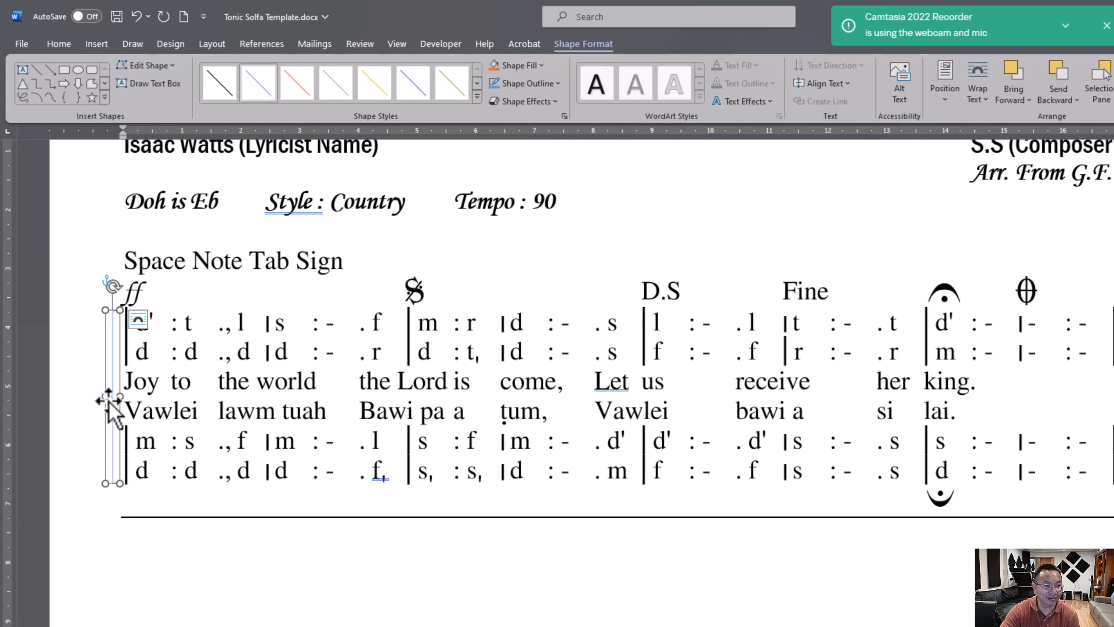
left_click_drag(105, 398, 94, 396)
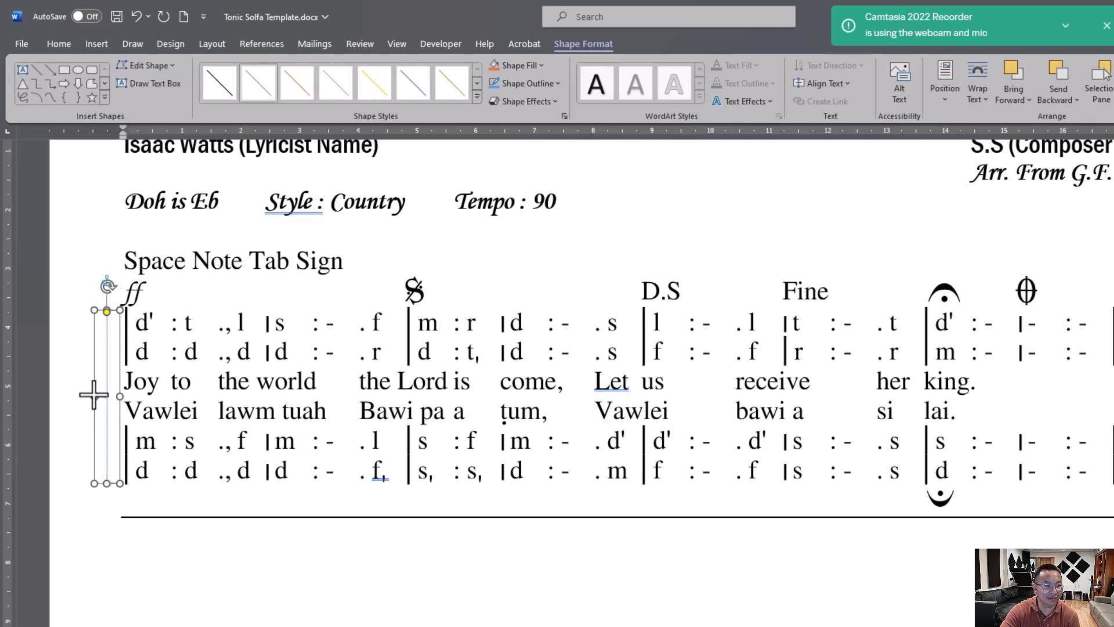
left_click(109, 326)
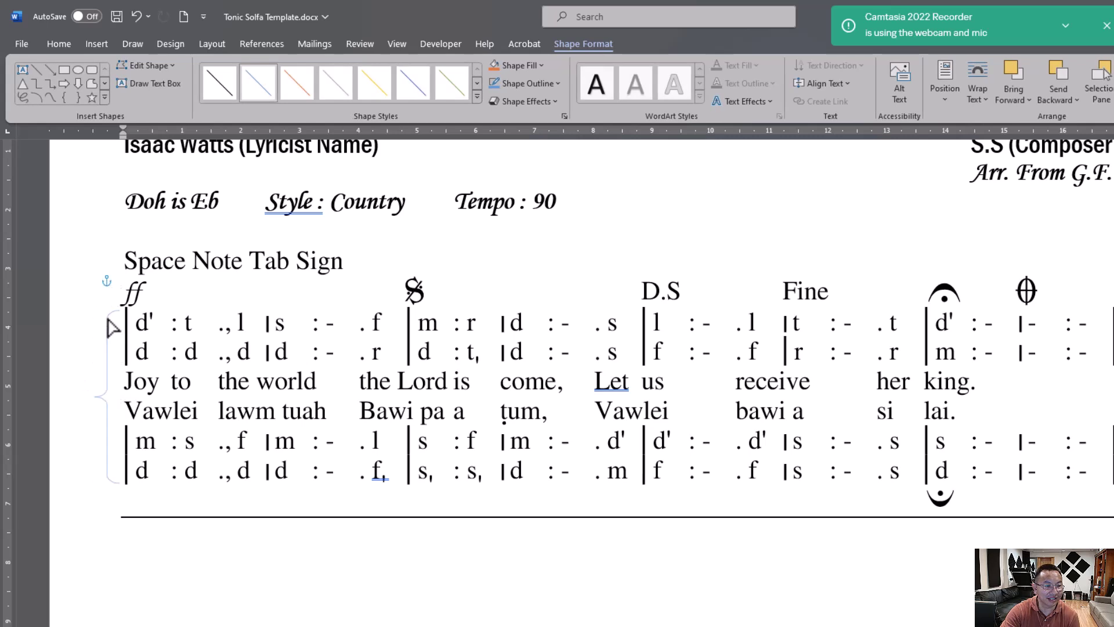
left_click(108, 325)
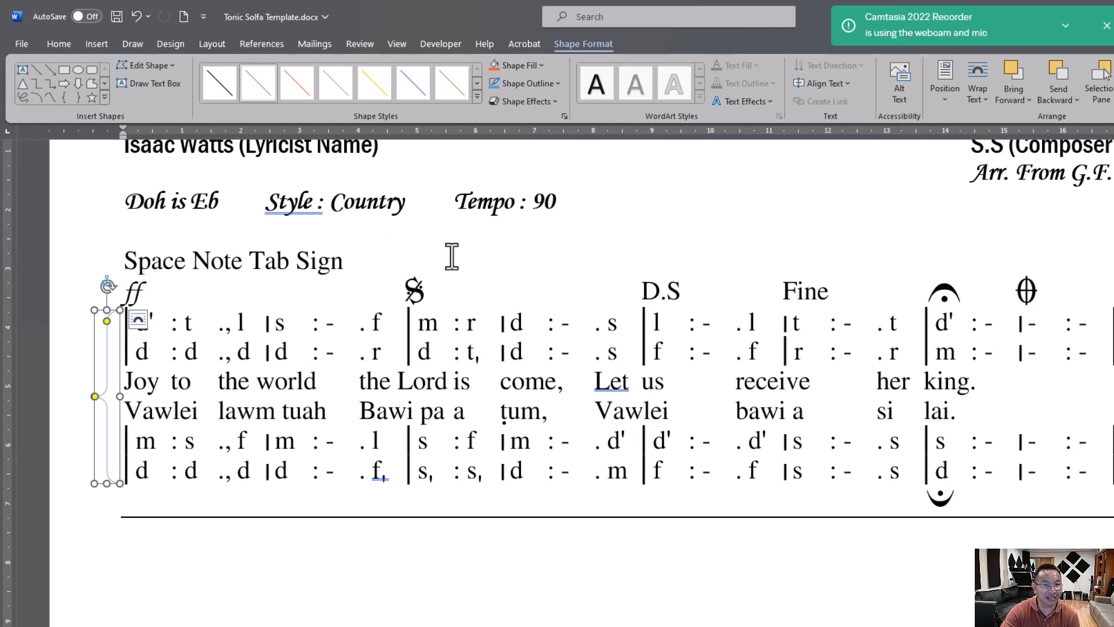
Give the left brace a black outline with a weight of 1 pt
left_click(557, 85)
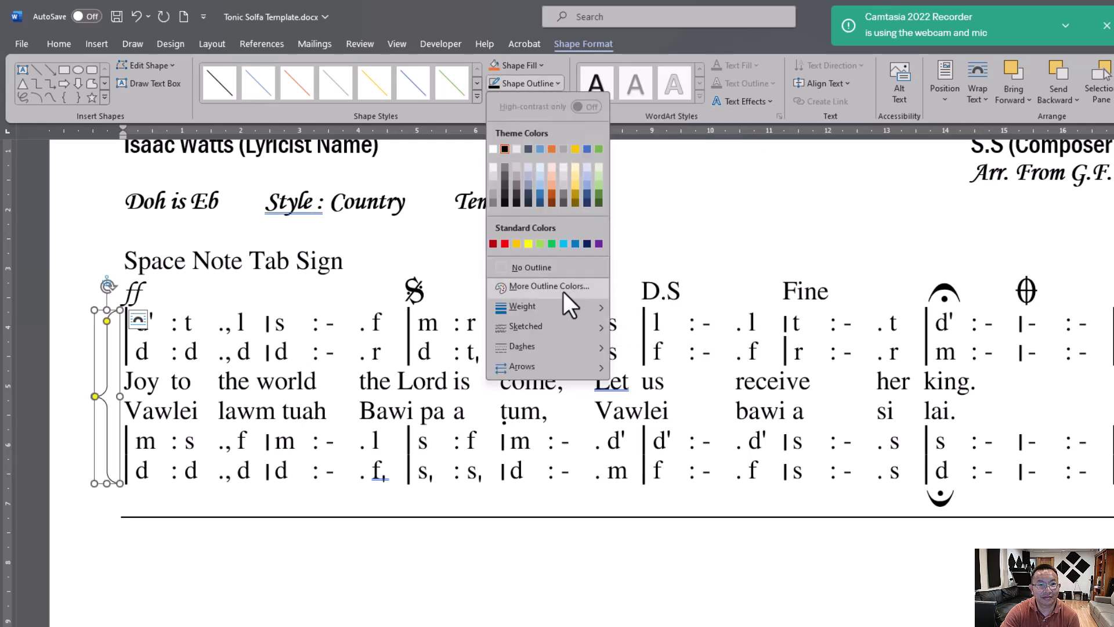
mouse_move(597, 308)
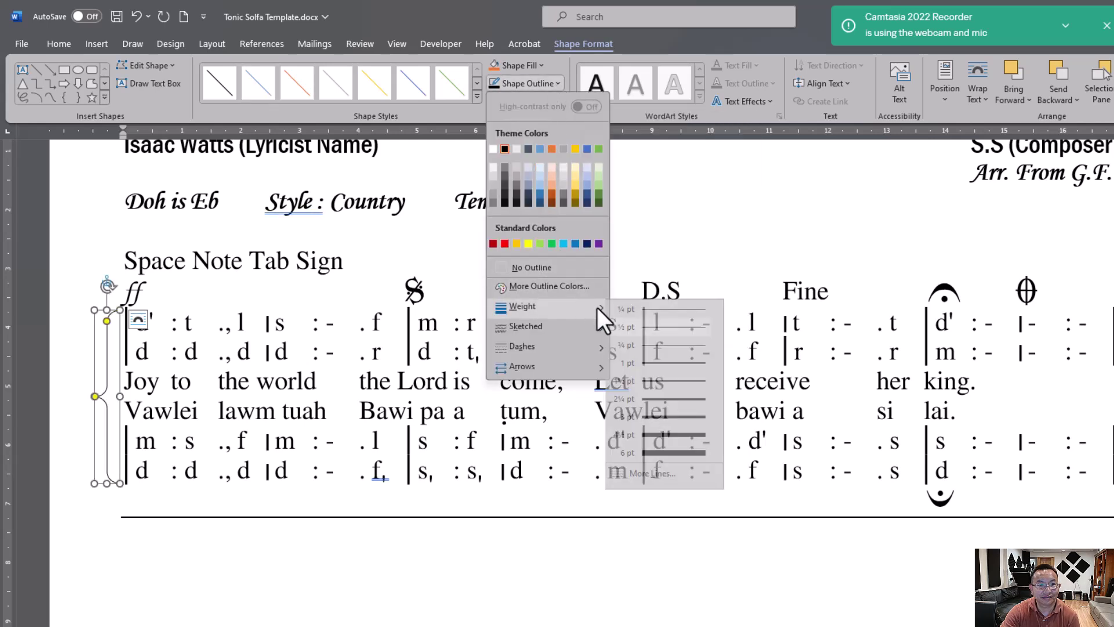
left_click(680, 366)
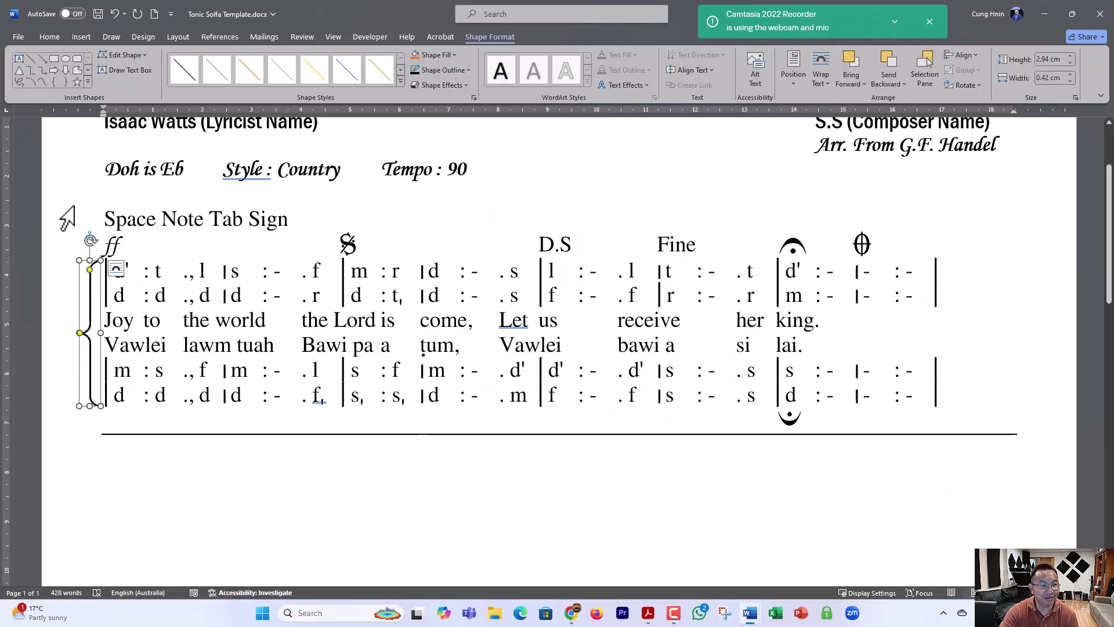
left_click(103, 271)
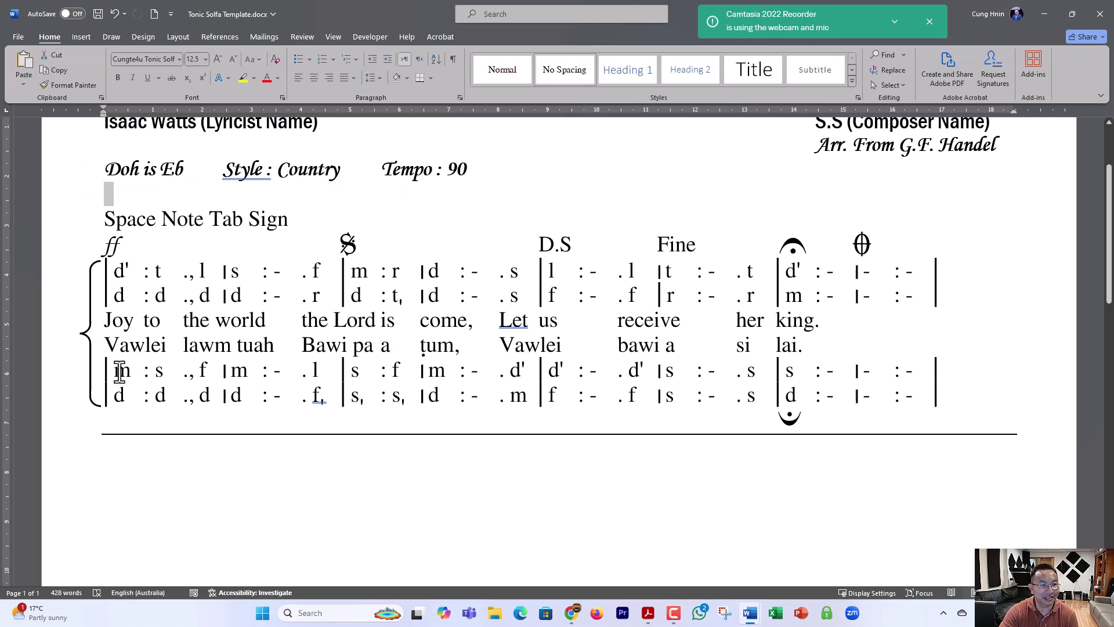
Draw a matching right brace about 3 cm tall and 0.49 cm wide after the last barline, spanning all notation and lyric lines
left_click(932, 269)
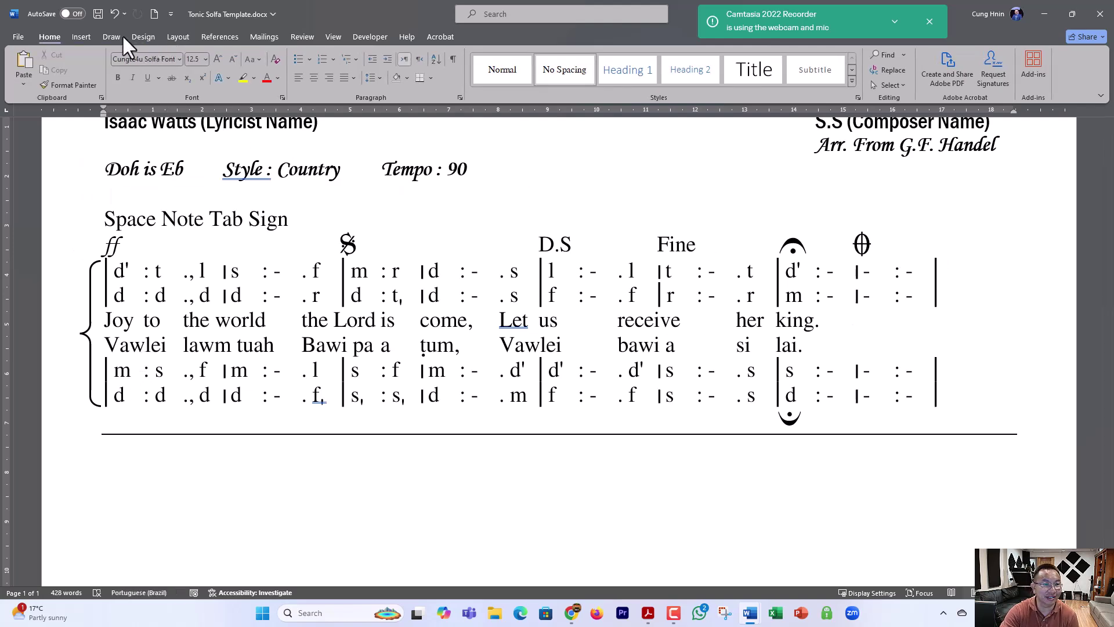
left_click(81, 36)
left_click(171, 78)
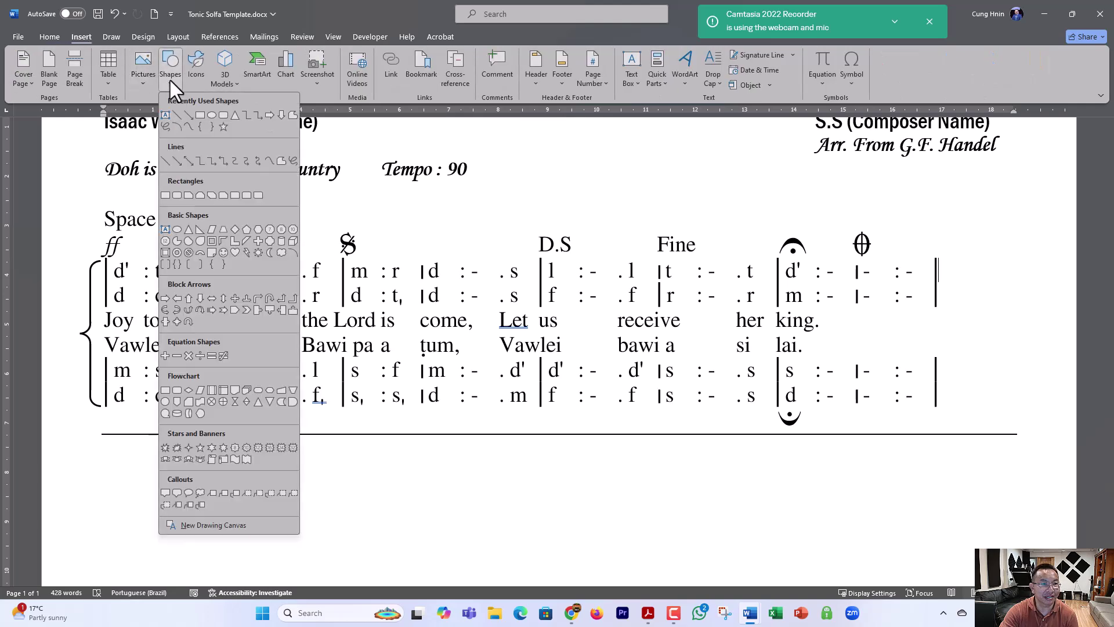
left_click(211, 129)
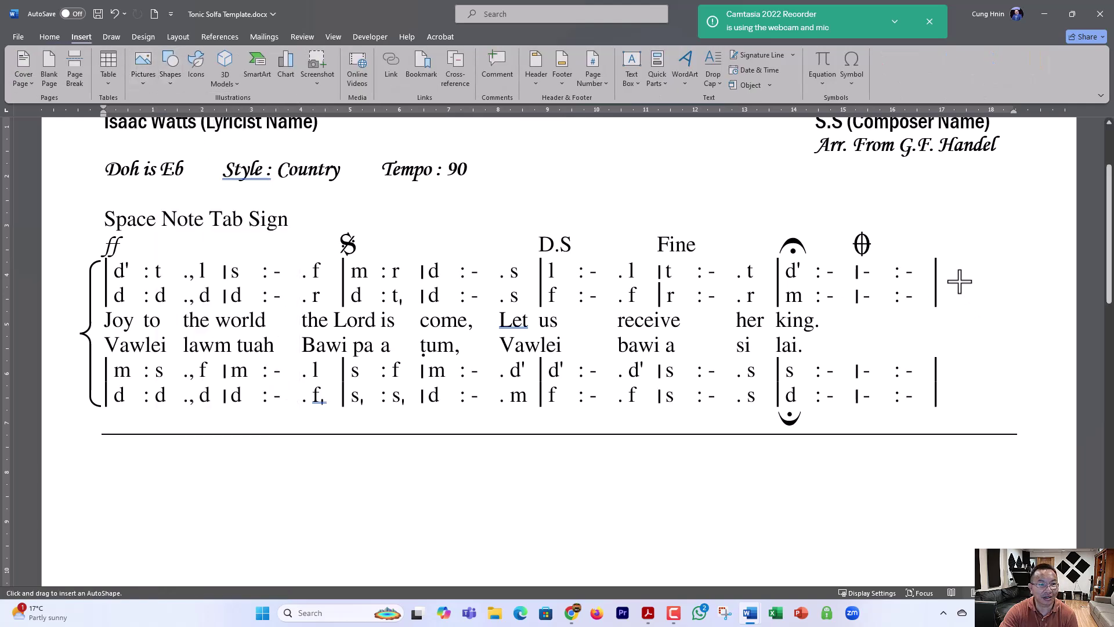
left_click_drag(946, 262, 969, 412)
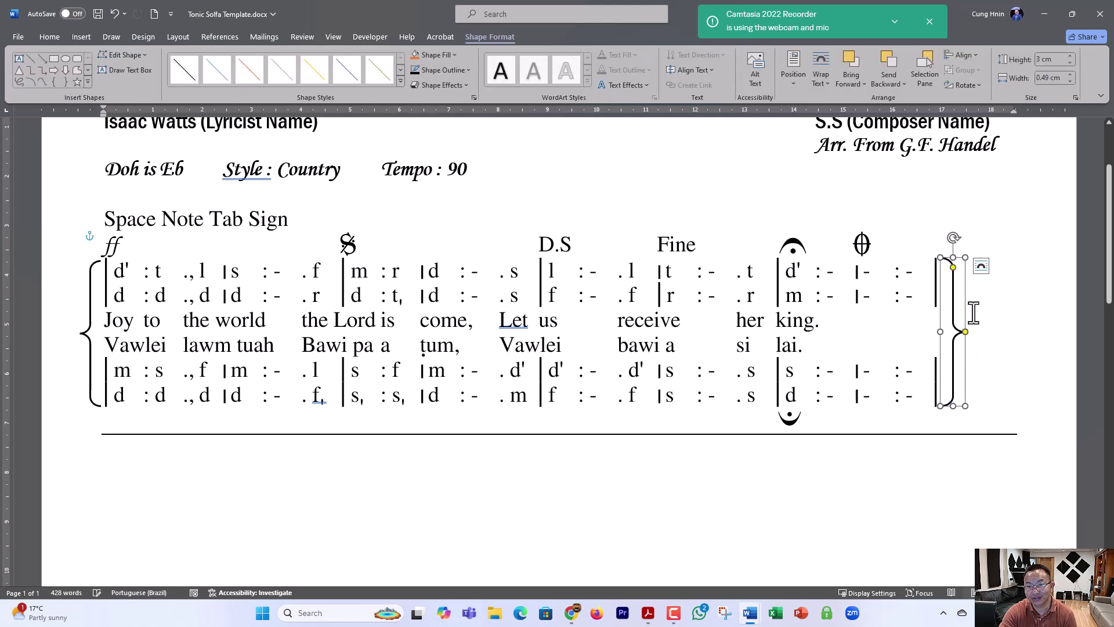
left_click(1003, 312)
mouse_move(748, 620)
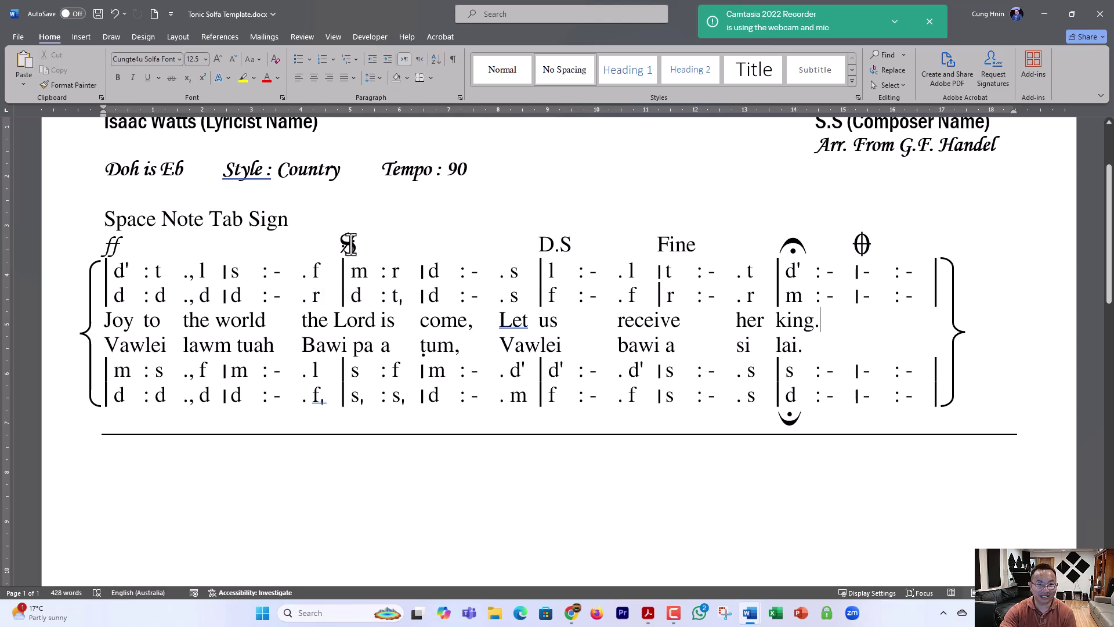
Start a solfa line beneath the horizontal line with a full barline and the first triplet: | d 'r 'm
left_click(119, 247)
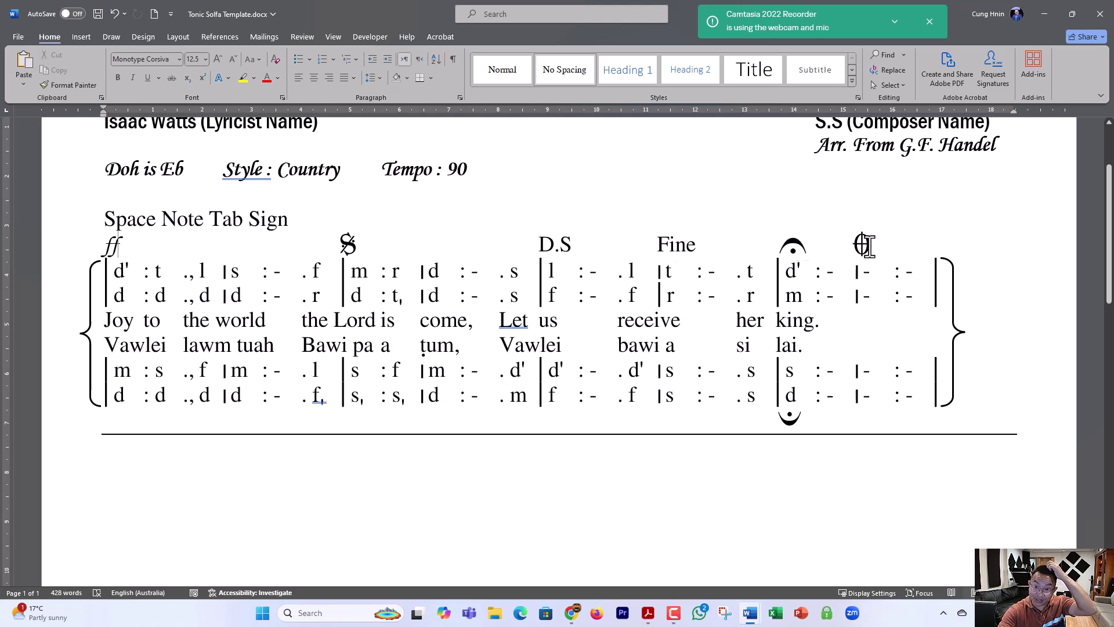
left_click(302, 466)
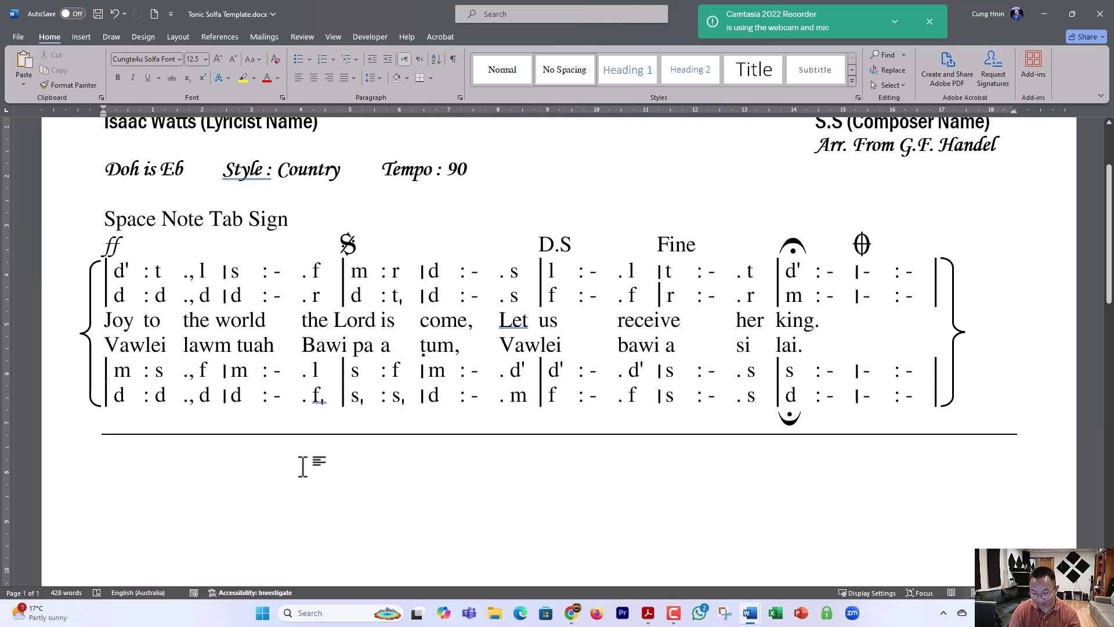
type("|")
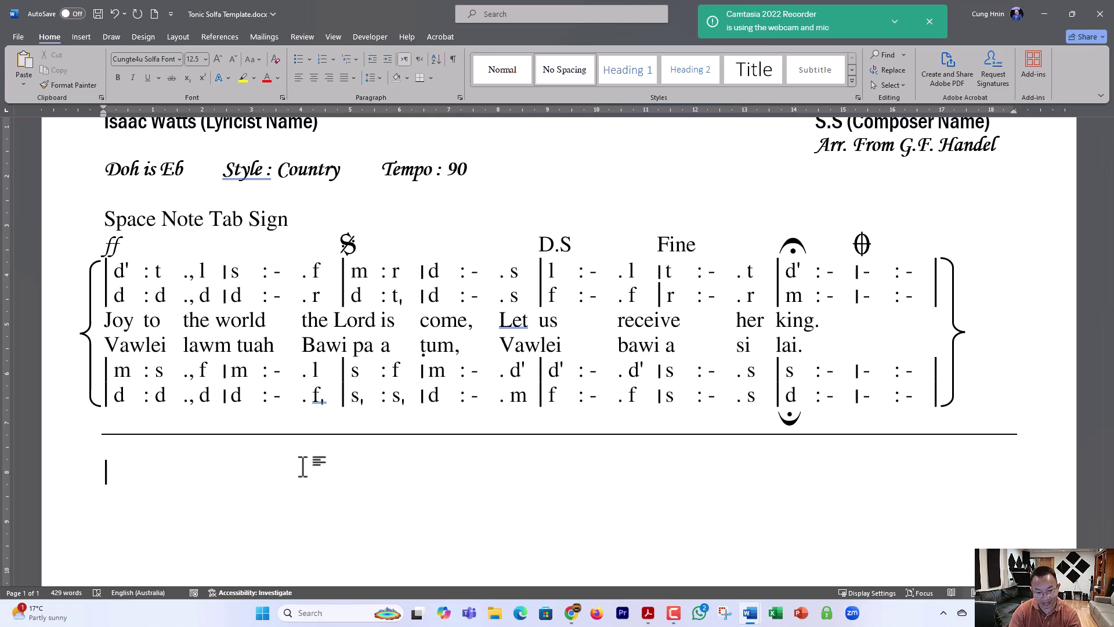
type("d")
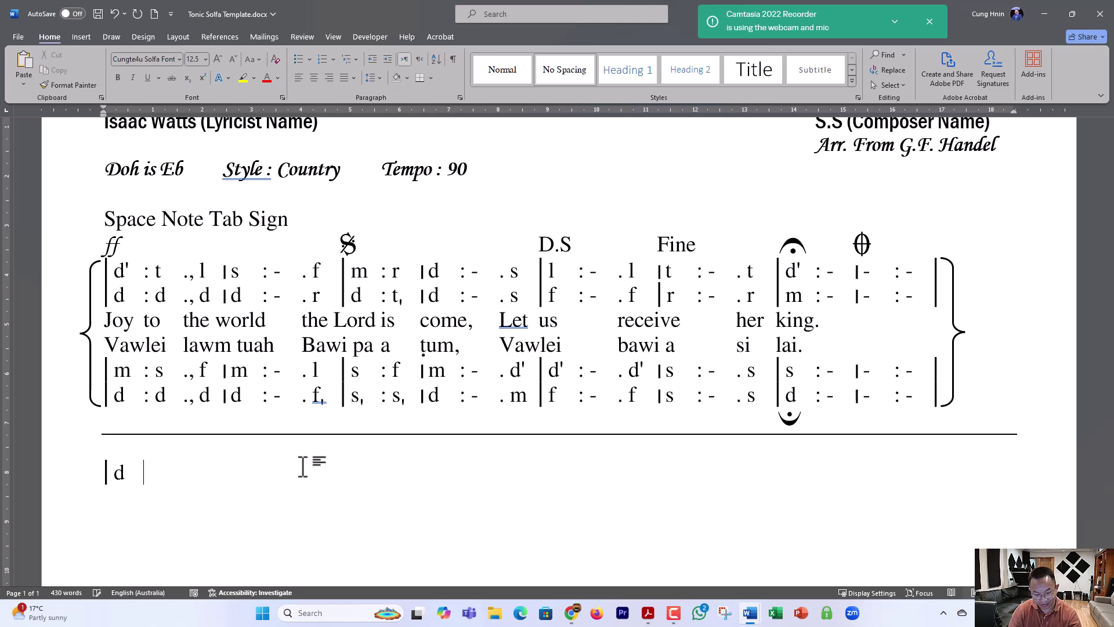
type("'")
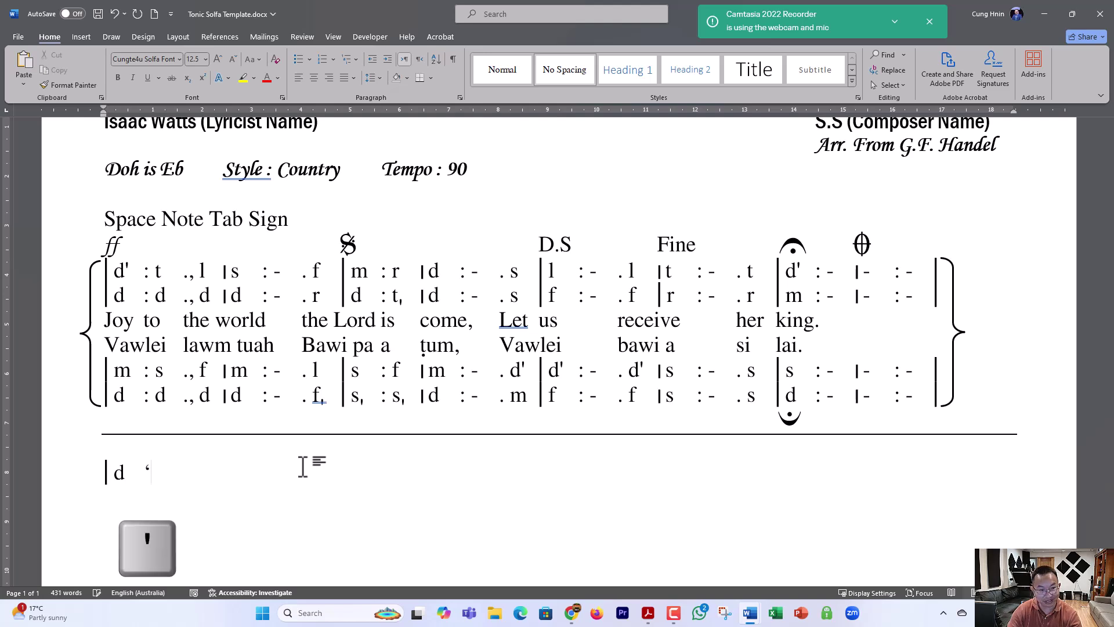
type("d")
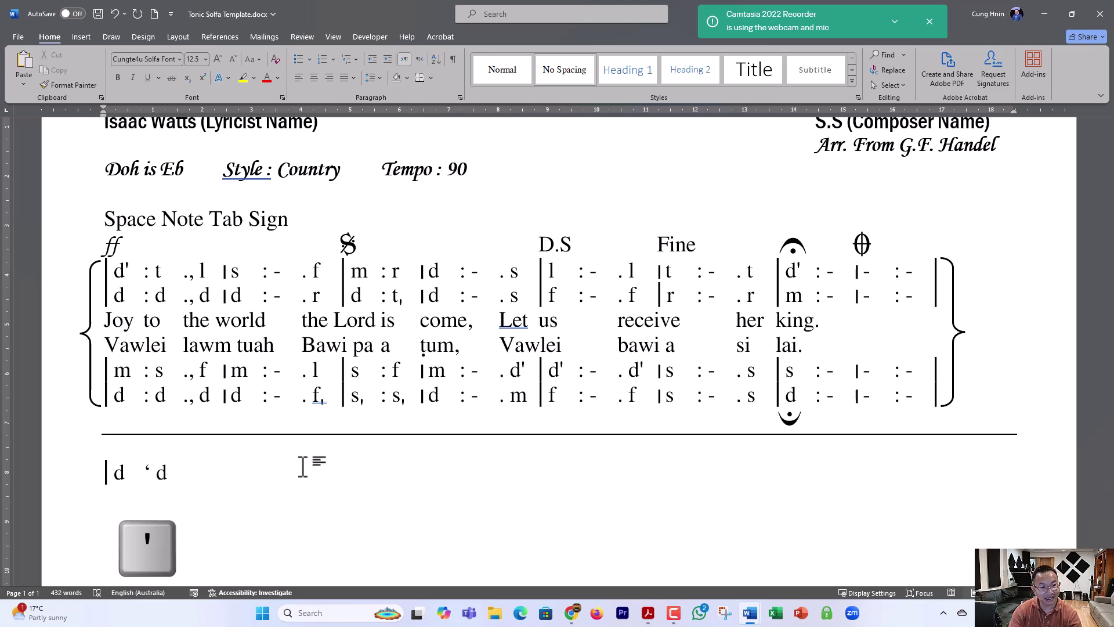
key("BackSpace")
type("r")
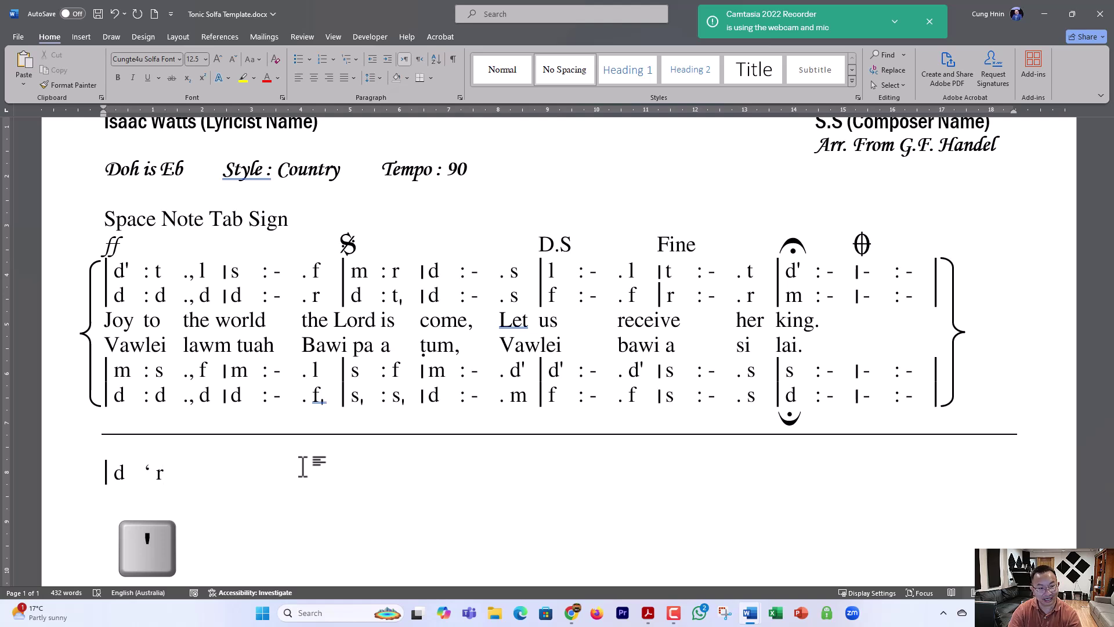
type(" '")
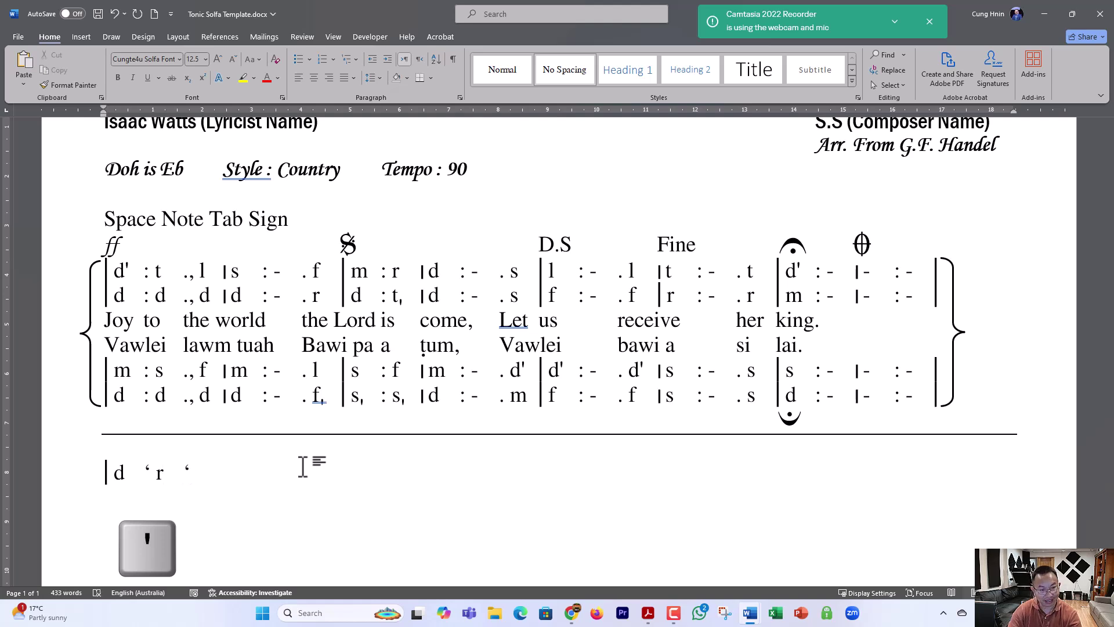
type("m")
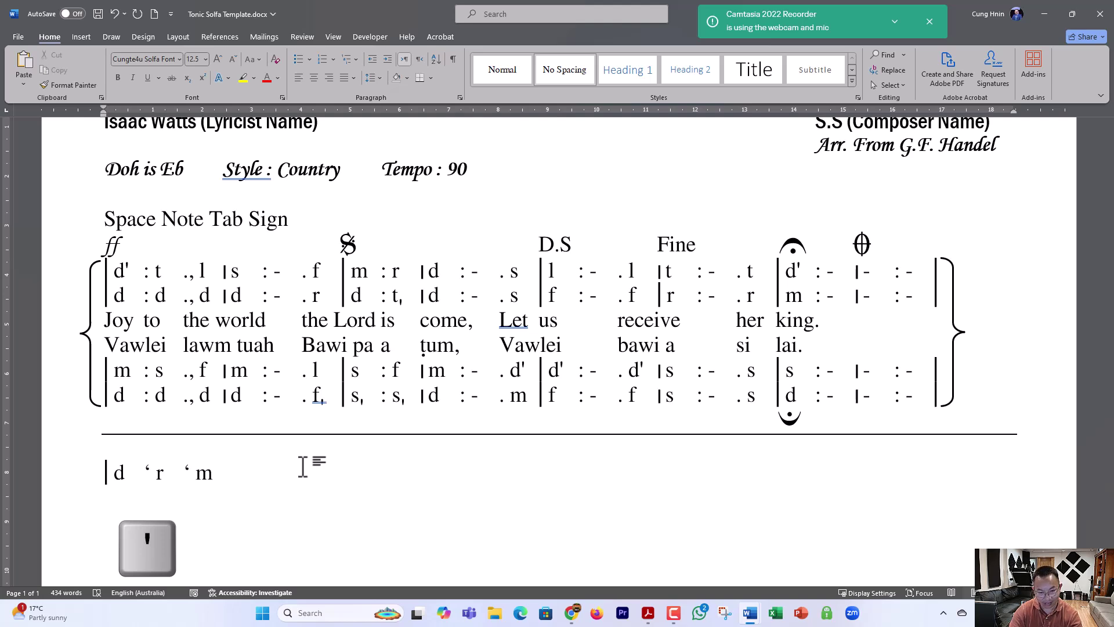
Continue the line with the second triplet :f 'f 'f, a medium barline, m :- and a closing full barline
type(" :f")
type(" 'f 'f |m :- ")
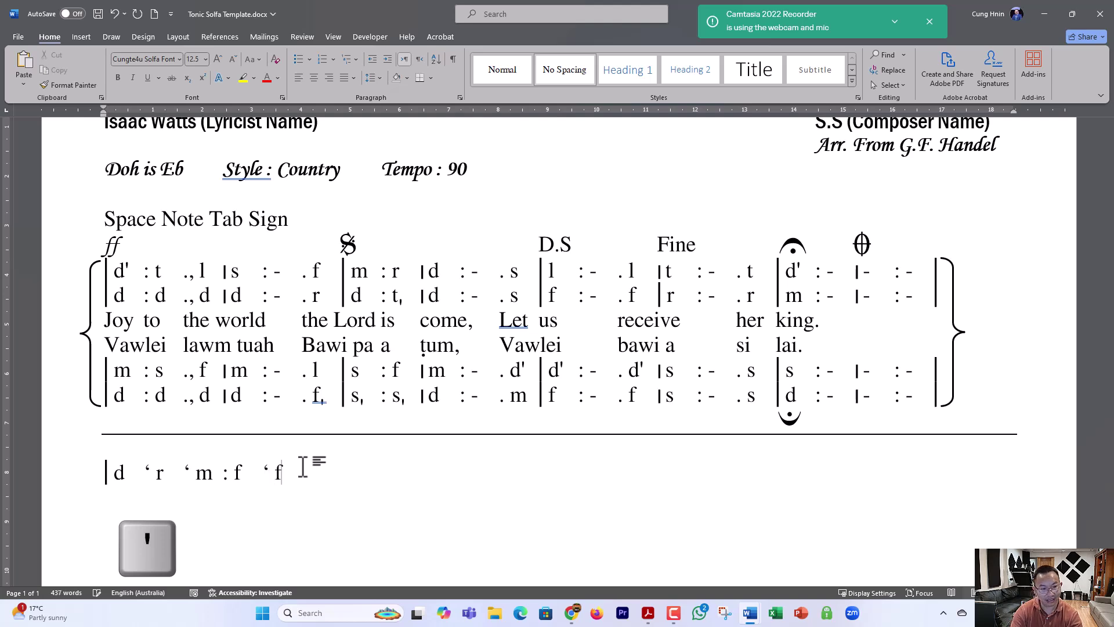
type("|m :- |")
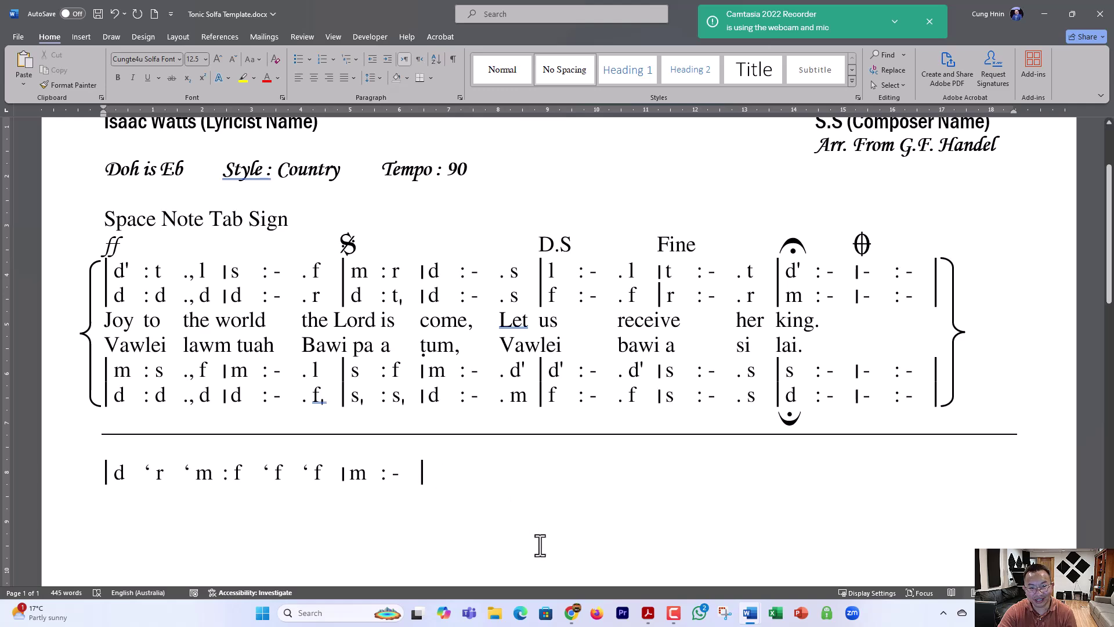
Switch to the tonic solfa guide PDF in Acrobat and review its font download link, keyboard layout and Word preparation settings
key("alt+Tab")
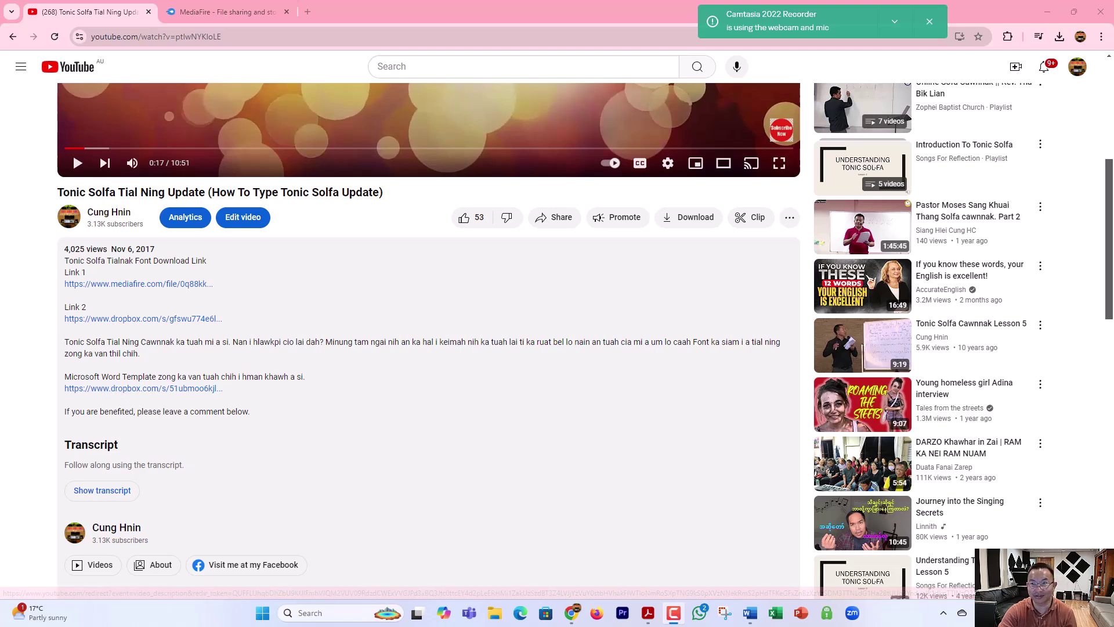
key("alt+Tab")
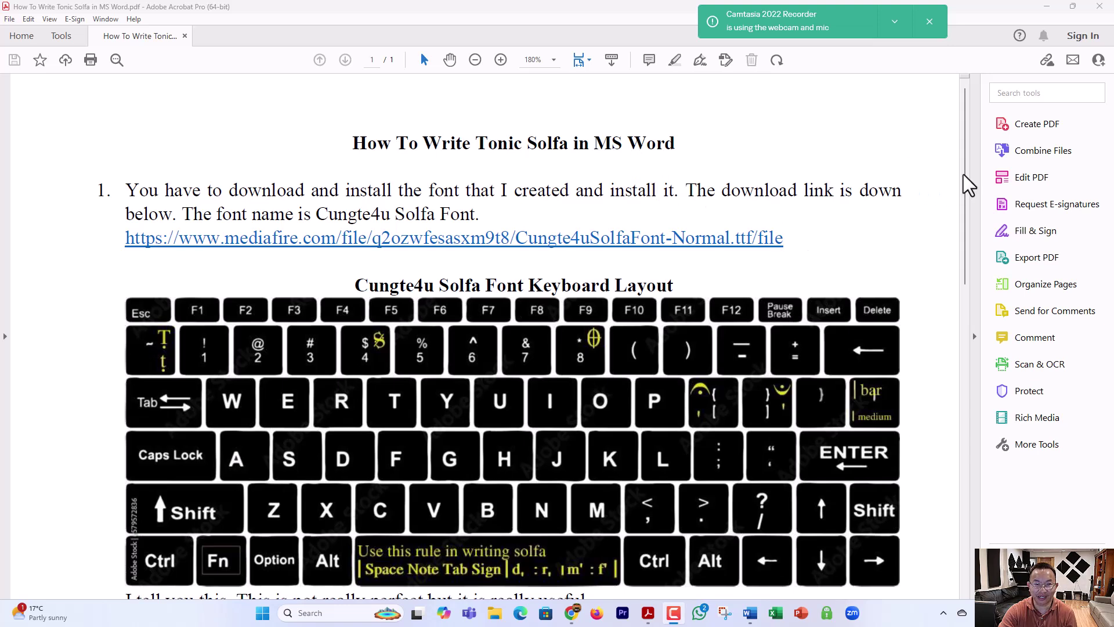
left_click_drag(964, 174, 947, 261)
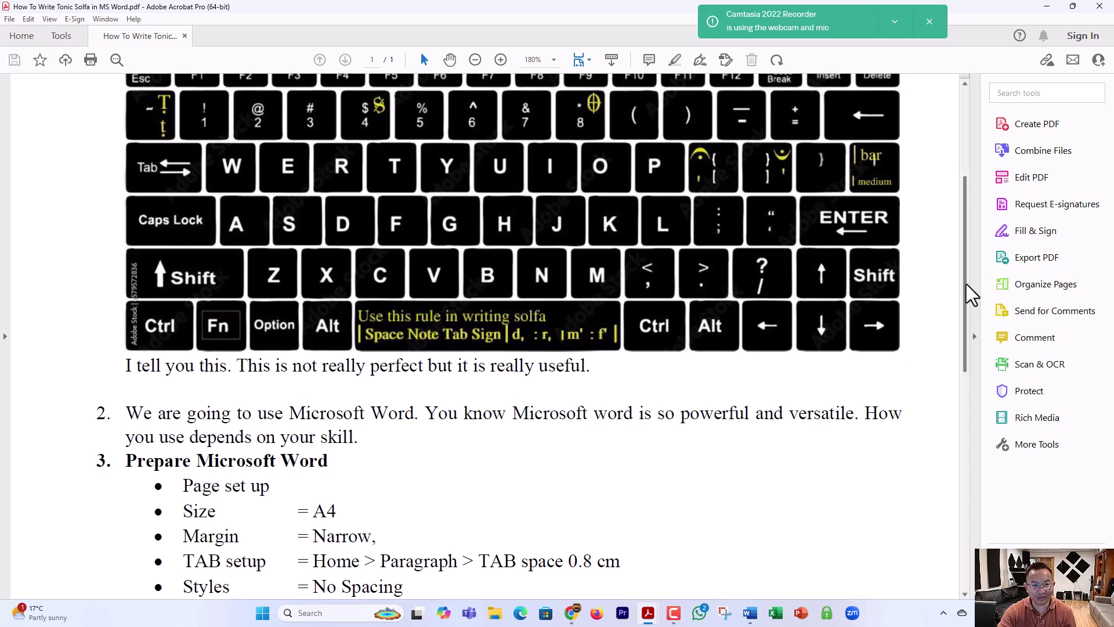
left_click_drag(964, 268, 974, 186)
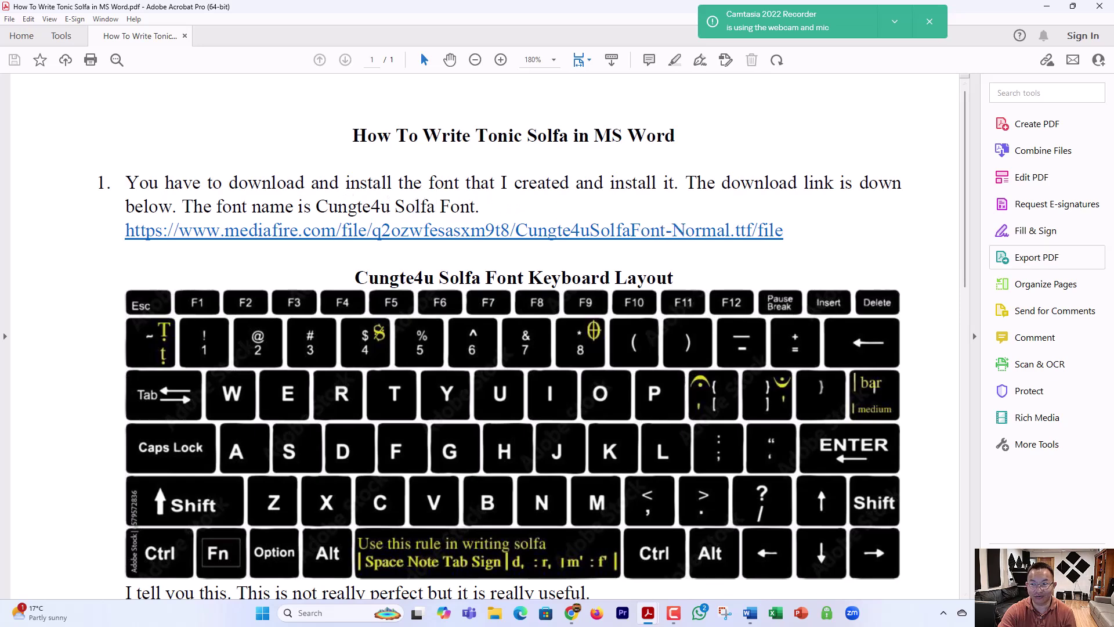
scroll(1044, 258, "down", 3)
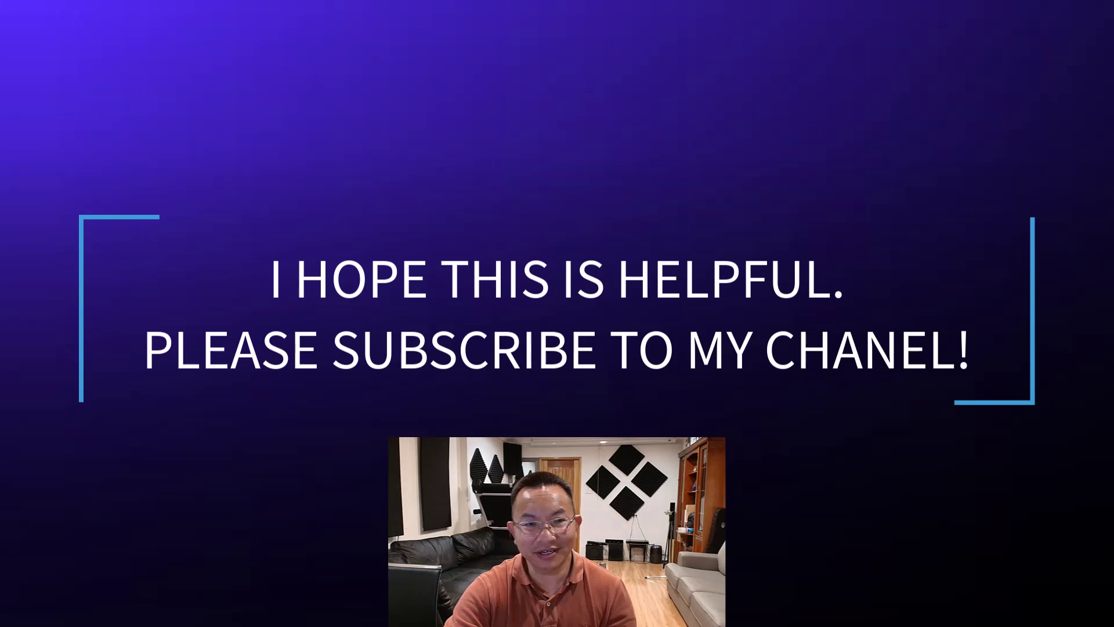